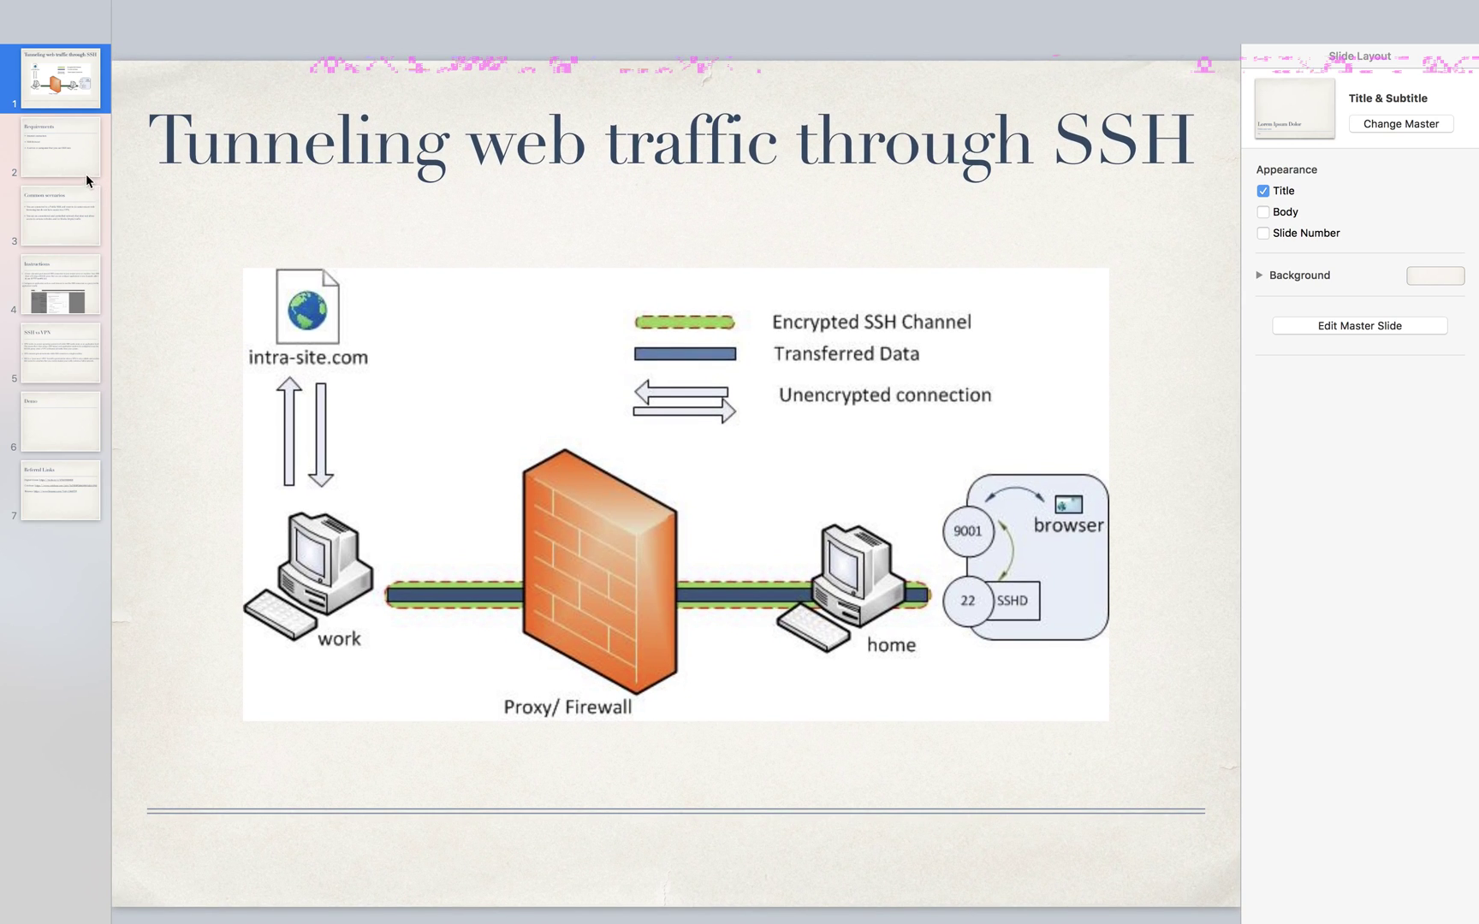
- Show slide 2, Requirements, listing internet connection, web browser and an SSH-accessible server
{"action": "left_click", "coordinate": [74, 168]}
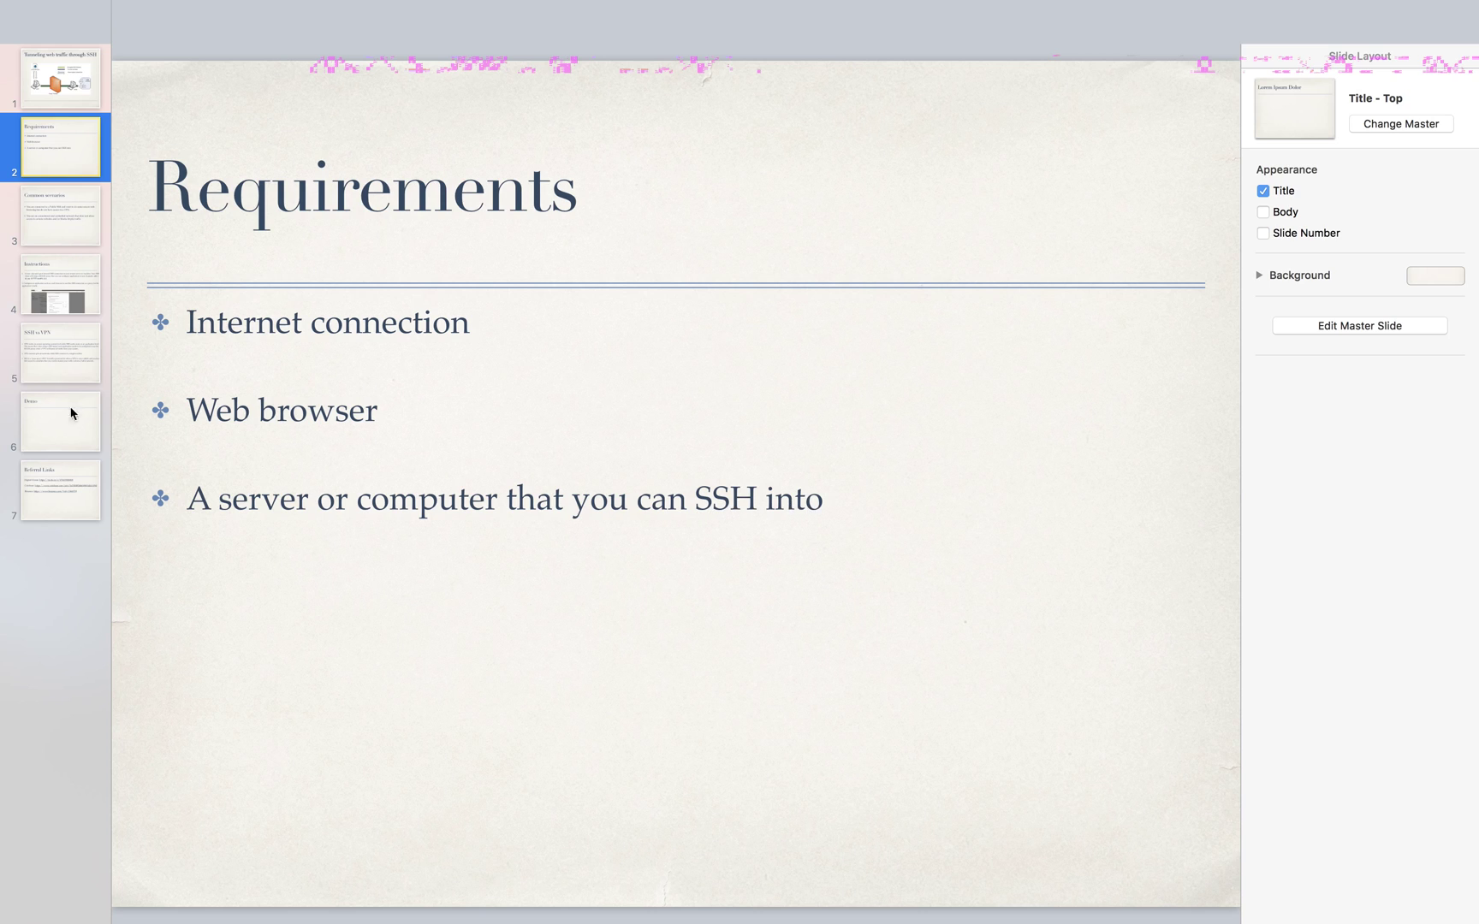
- Step from slide 3, Common scenarios, to slide 4, Instructions
{"action": "left_click", "coordinate": [81, 227]}
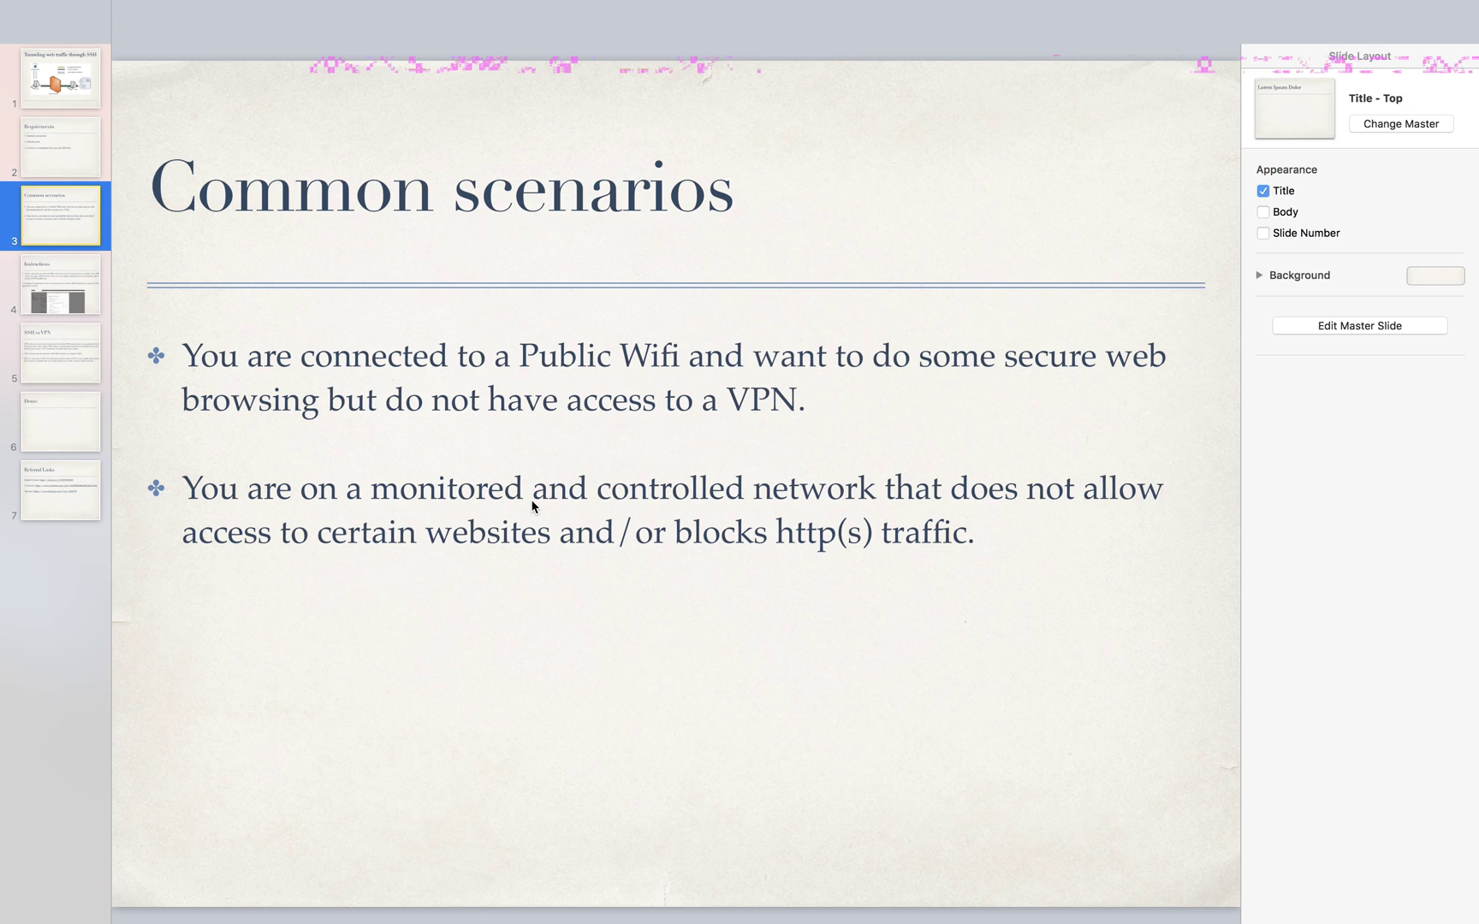
{"action": "left_click", "coordinate": [75, 294]}
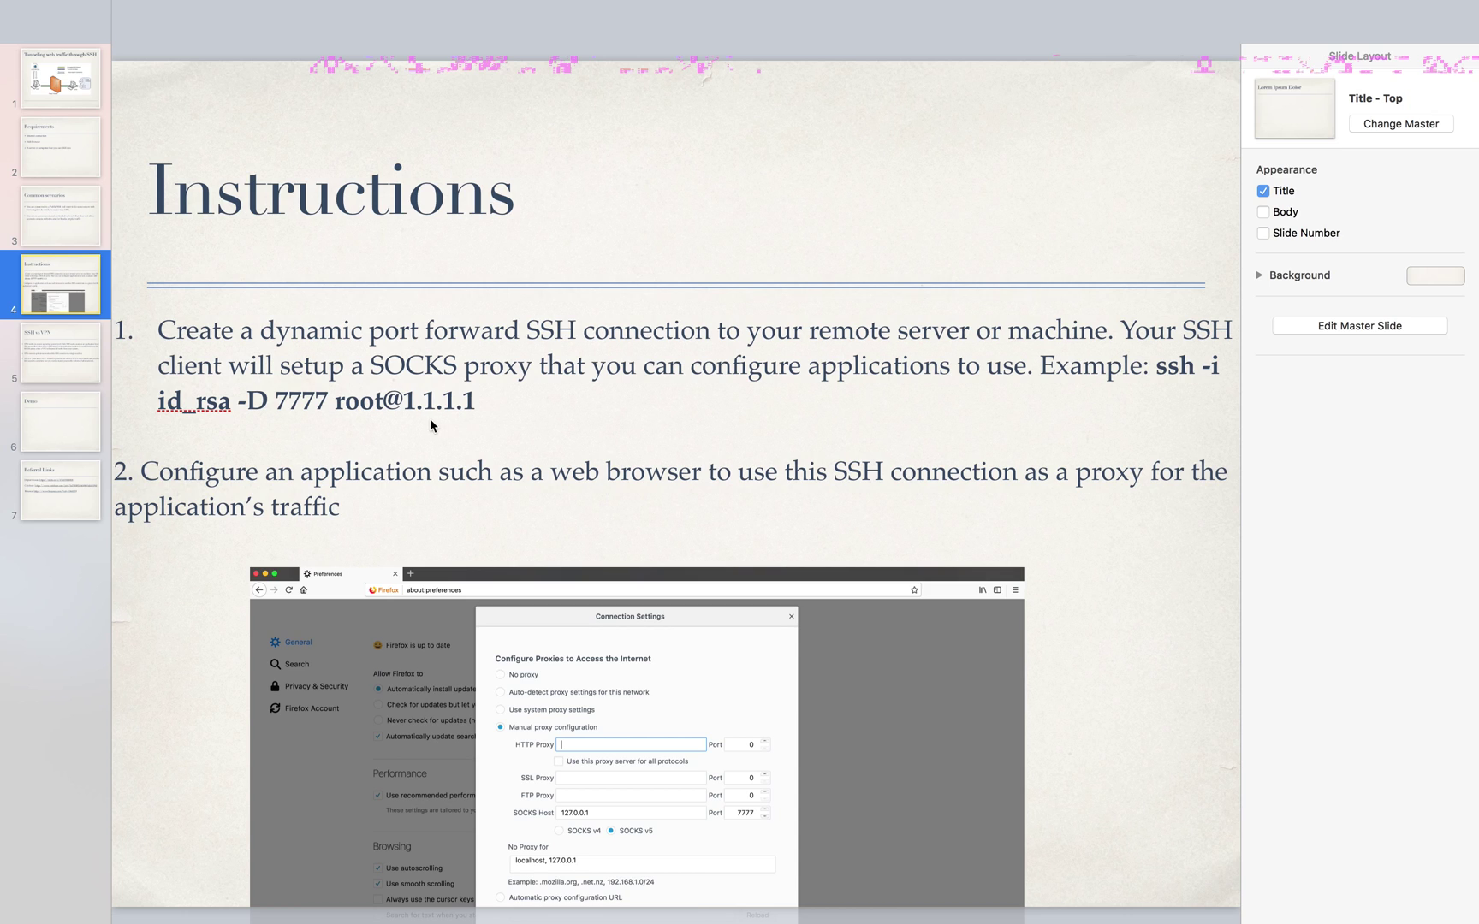
{"action": "left_click", "coordinate": [458, 404]}
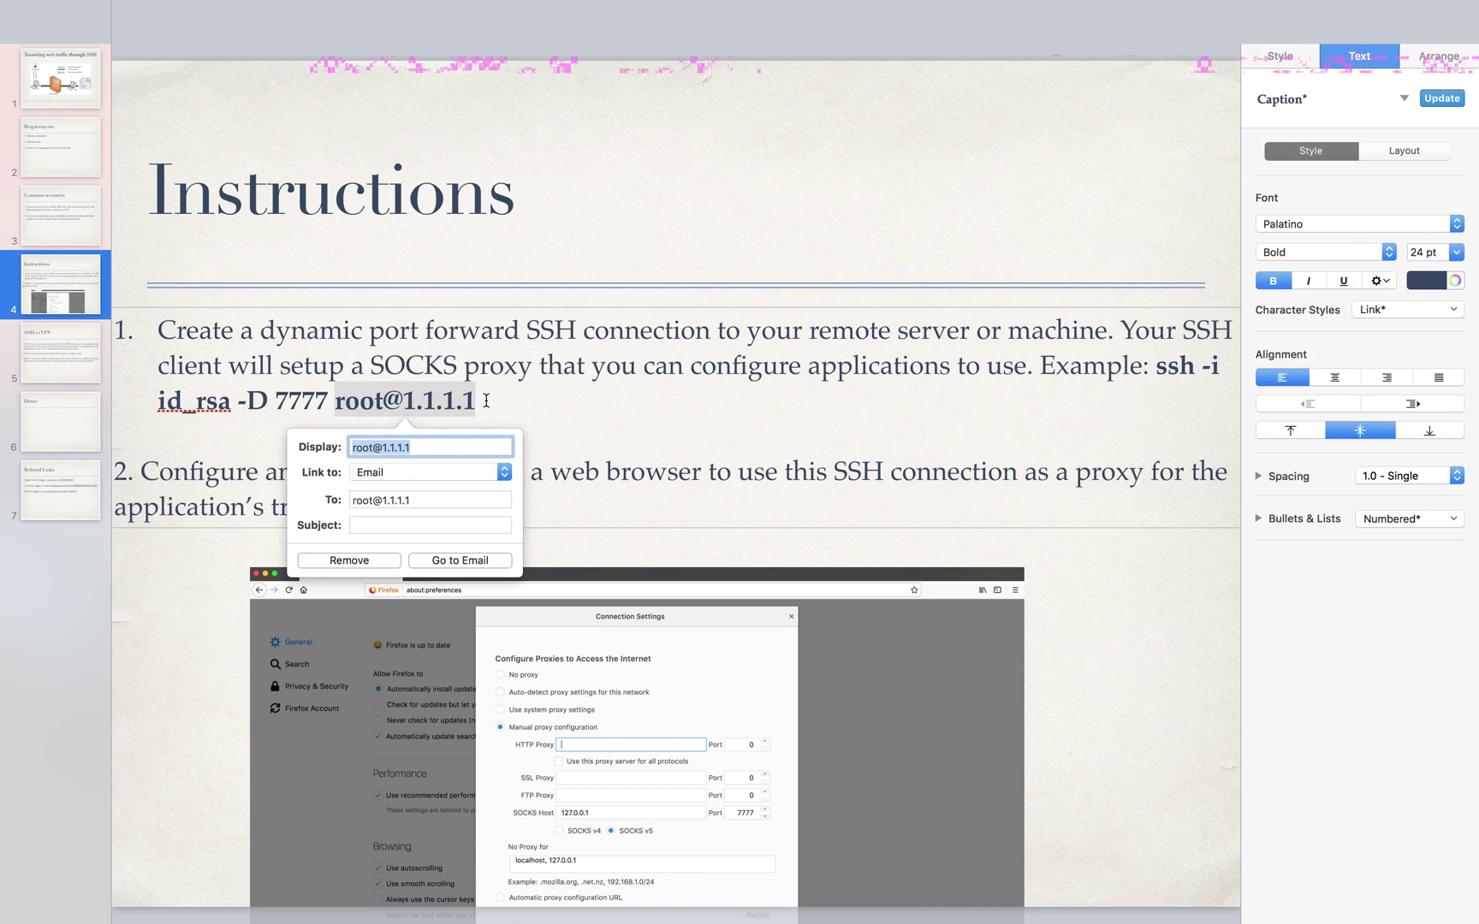
{"action": "left_click", "coordinate": [486, 400]}
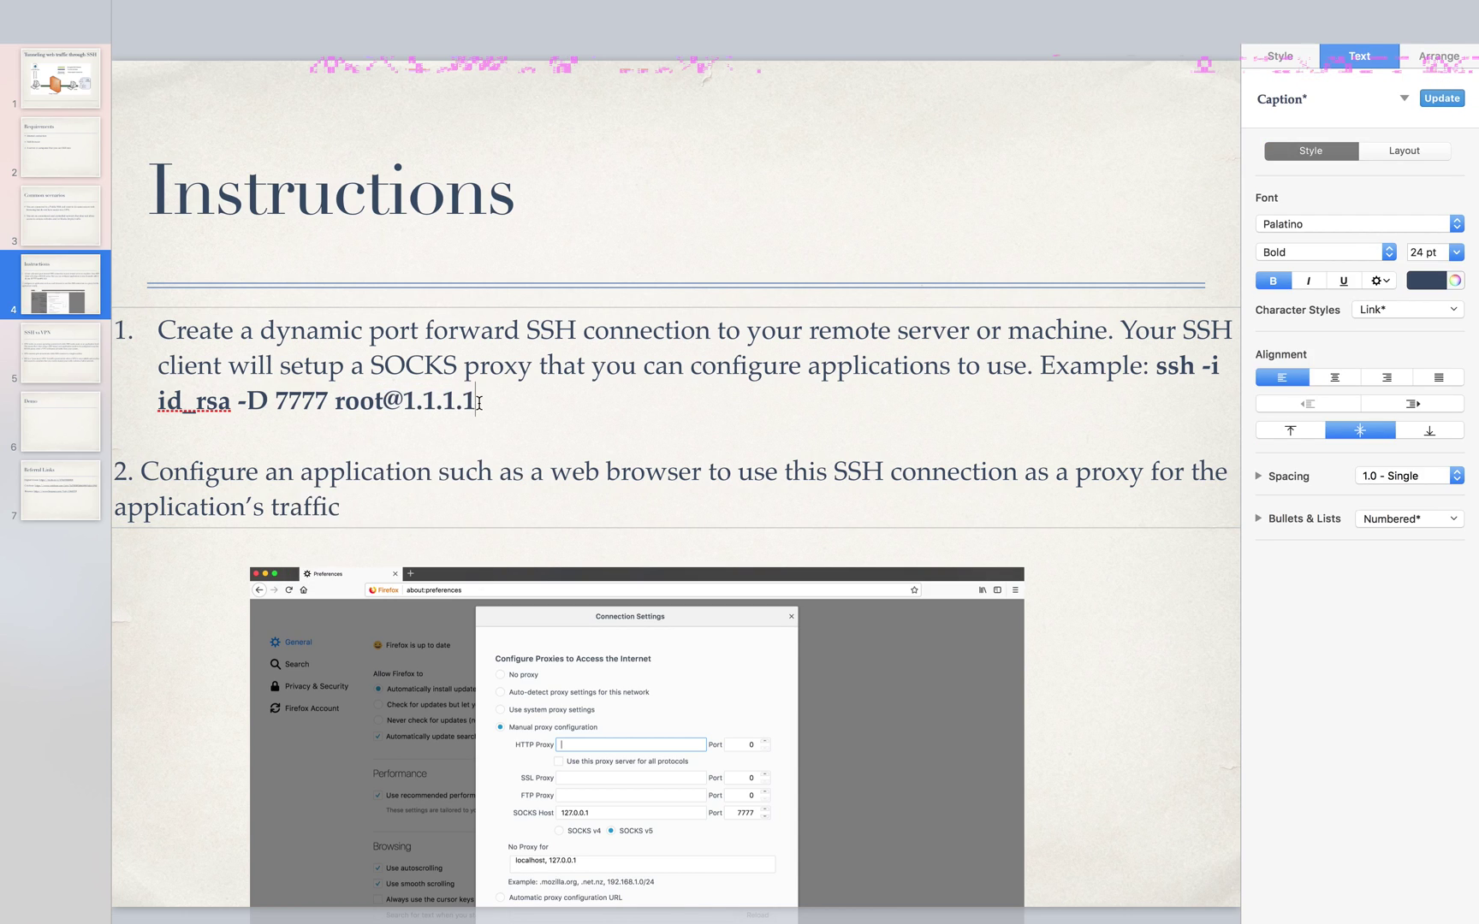
{"action": "double_click", "coordinate": [422, 402]}
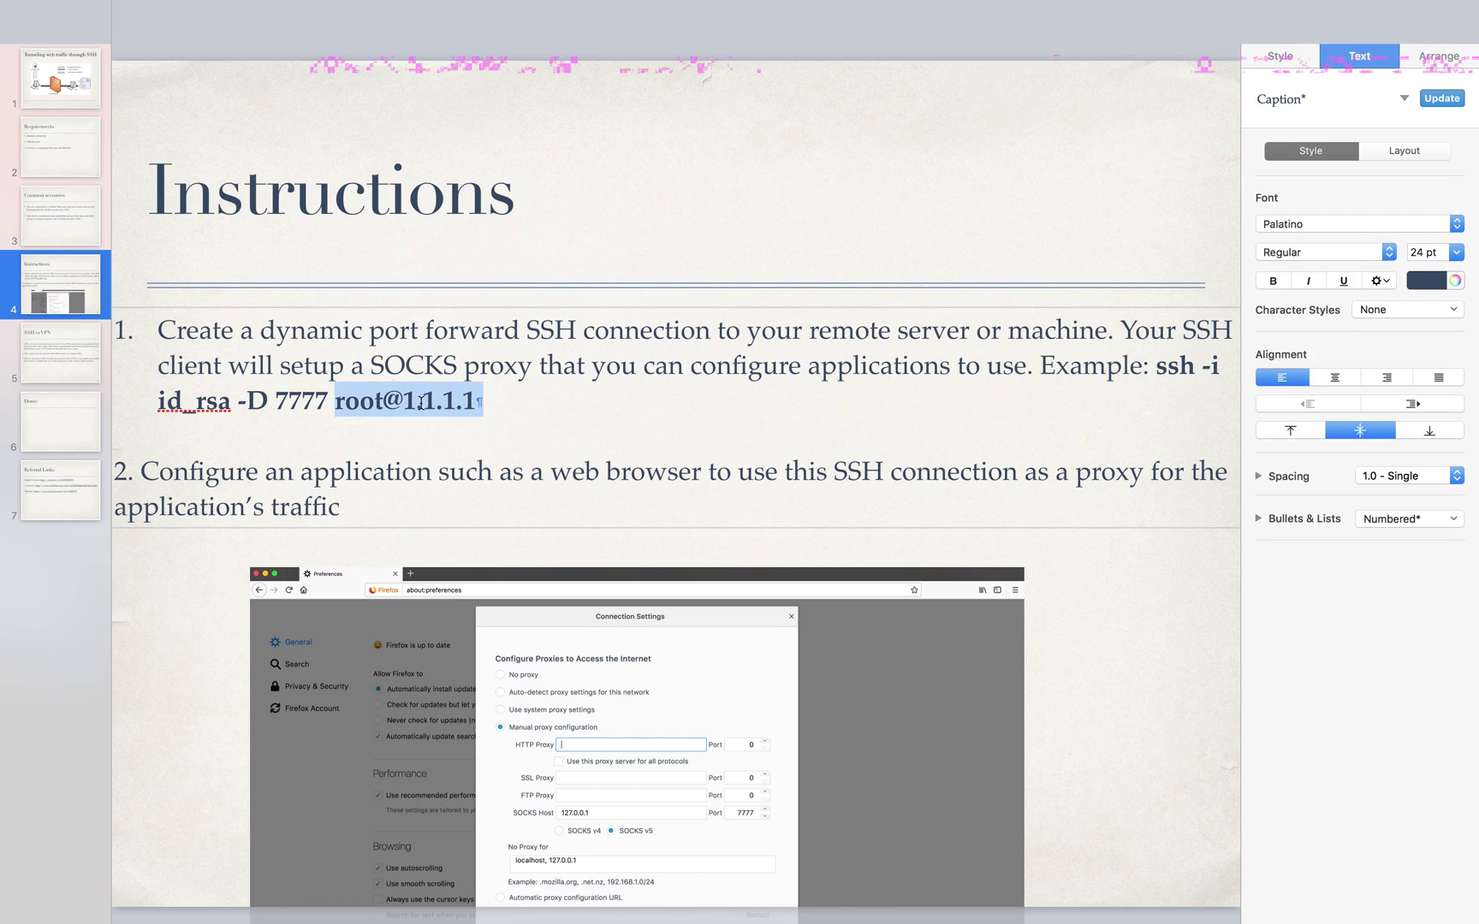
{"action": "left_click", "coordinate": [270, 402]}
{"action": "left_click_drag", "start_coordinate": [257, 402], "coordinate": [241, 404]}
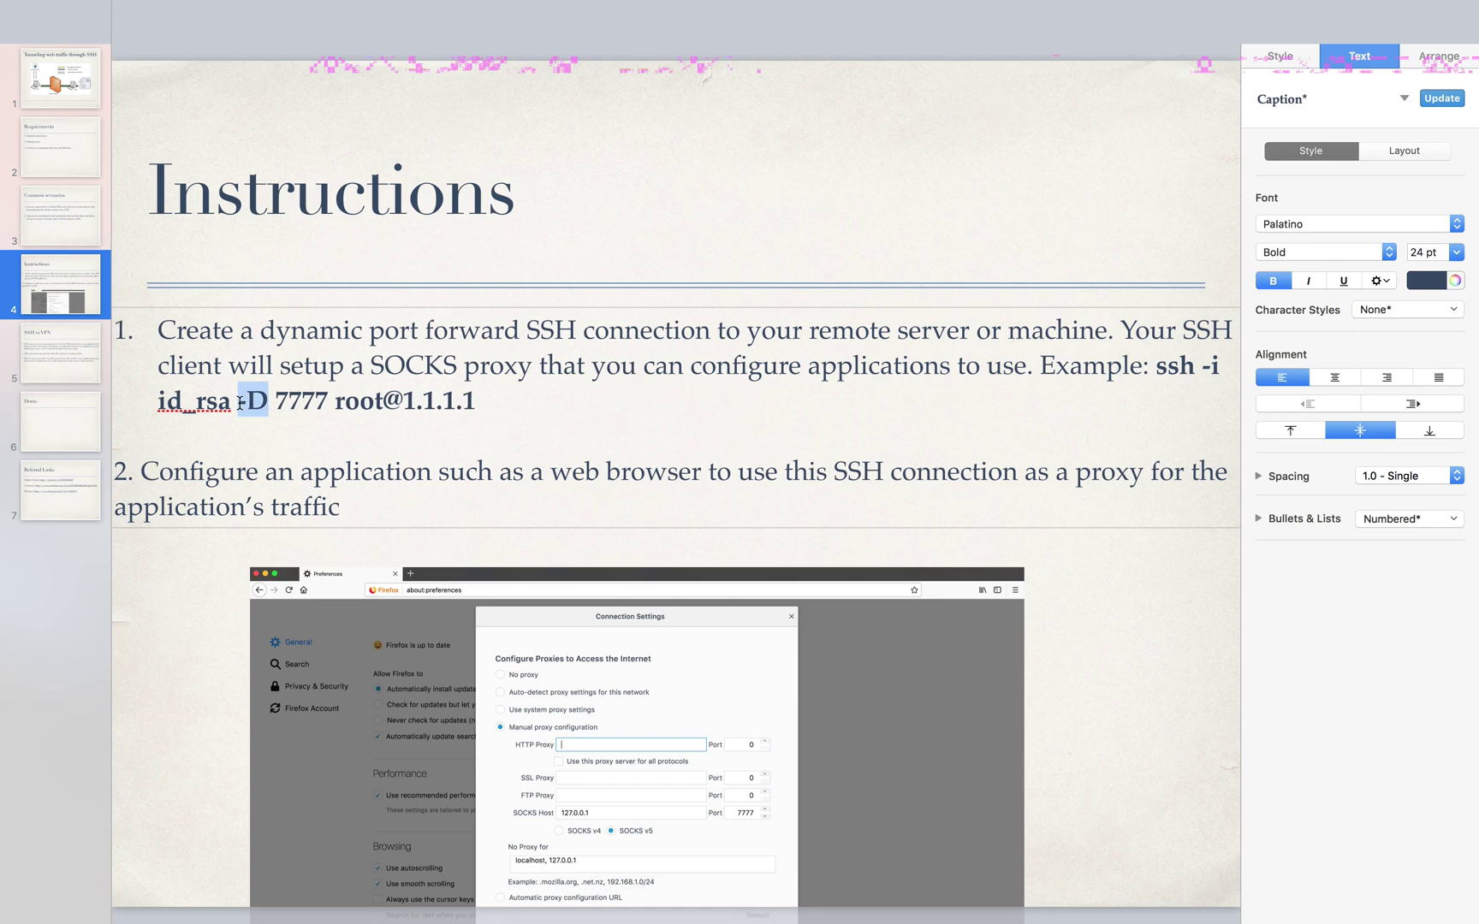
{"action": "left_click_drag", "start_coordinate": [334, 402], "coordinate": [280, 404]}
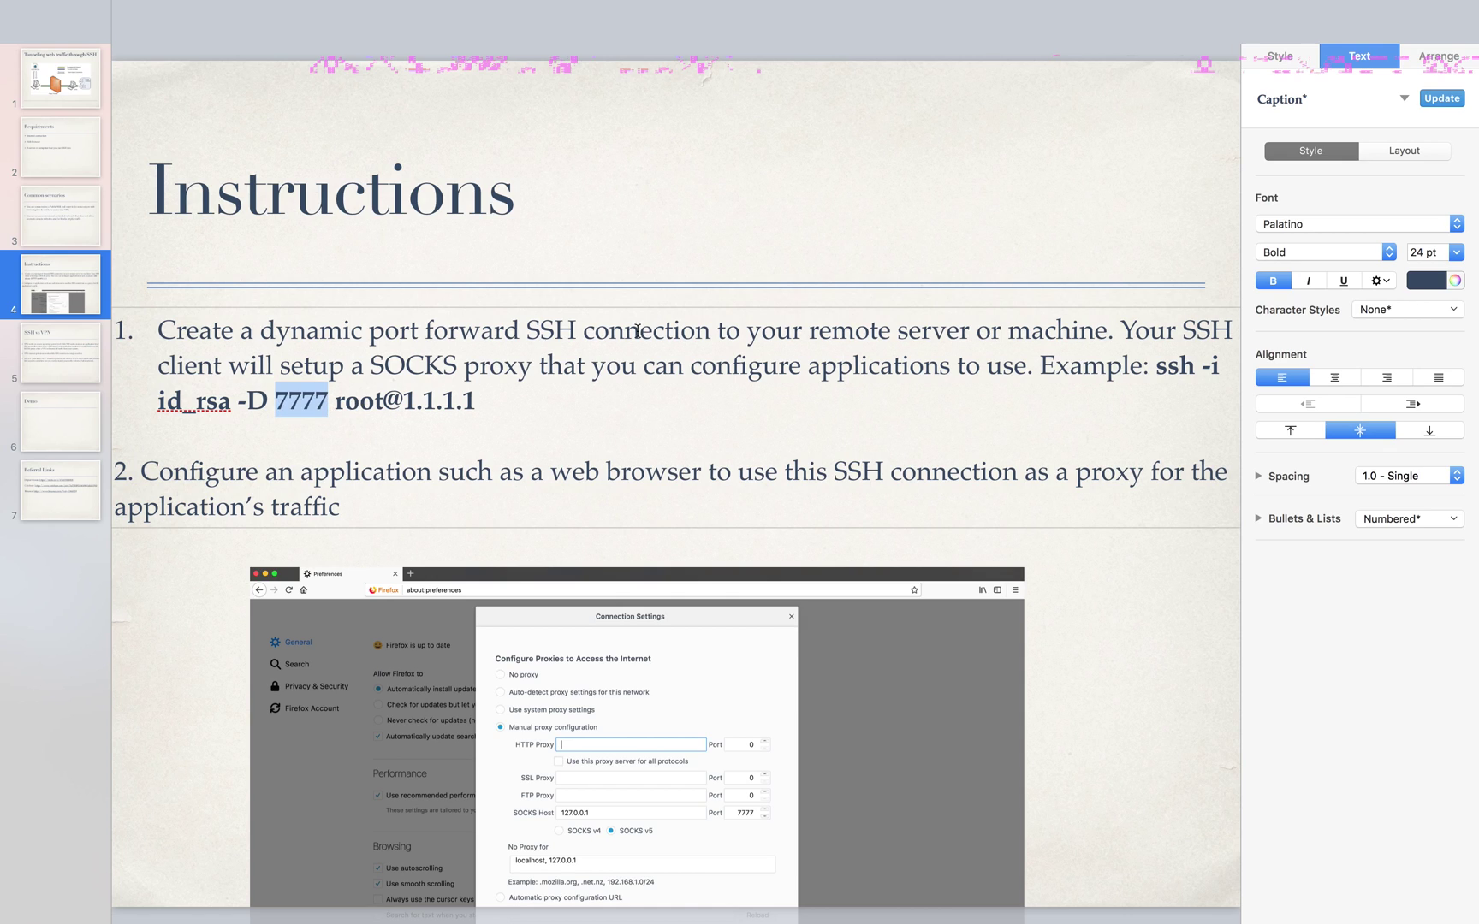
{"action": "left_click", "coordinate": [293, 470]}
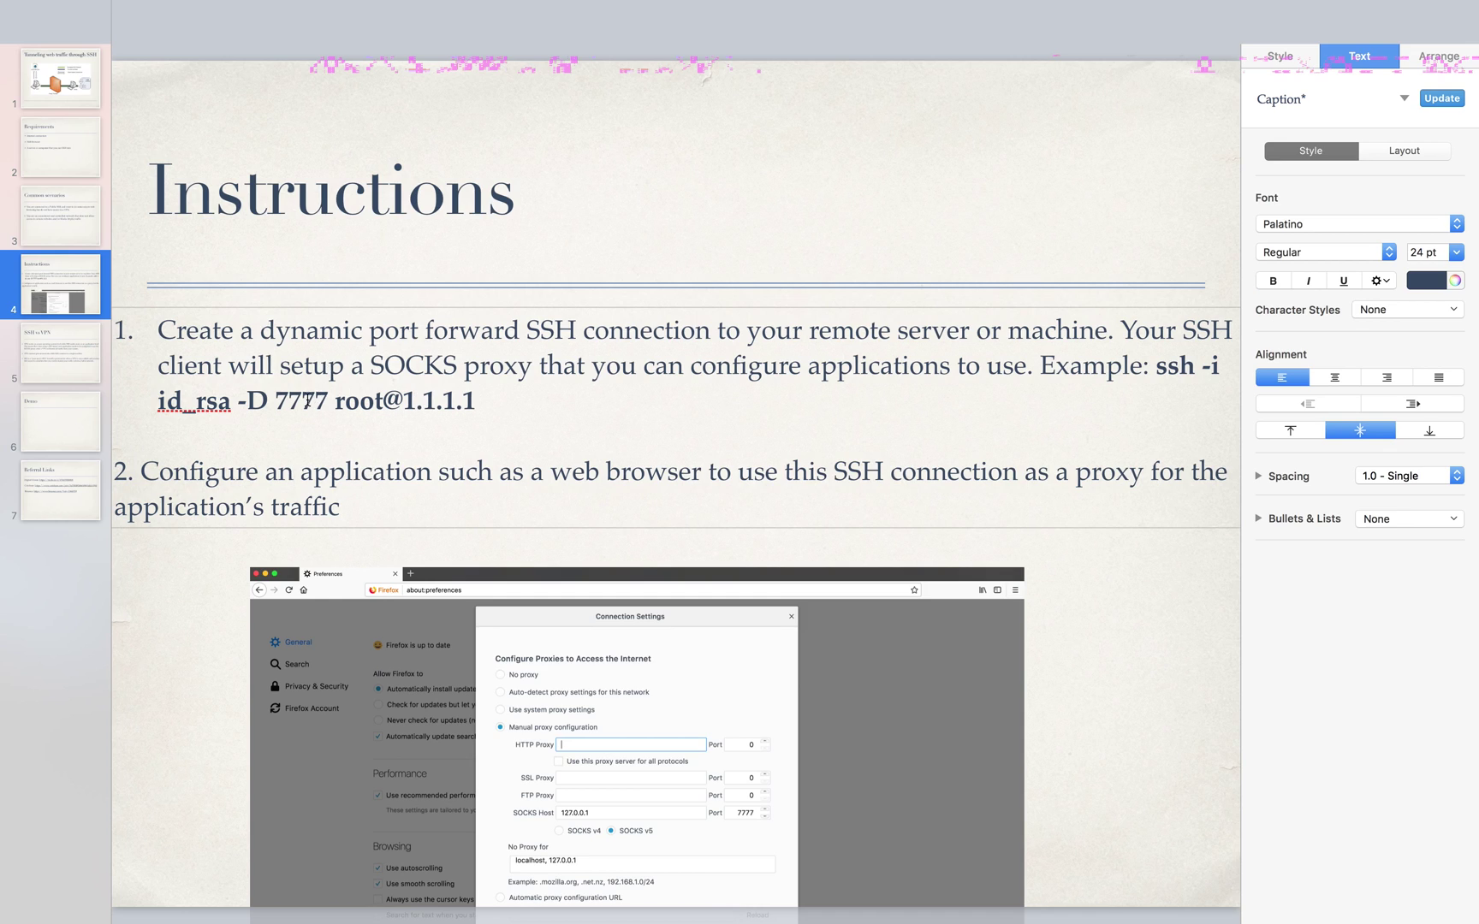
- Highlight '-D 7777' and 'web browser', then move to slide 5, SSH vs VPN
{"action": "left_click_drag", "start_coordinate": [329, 399], "coordinate": [249, 400]}
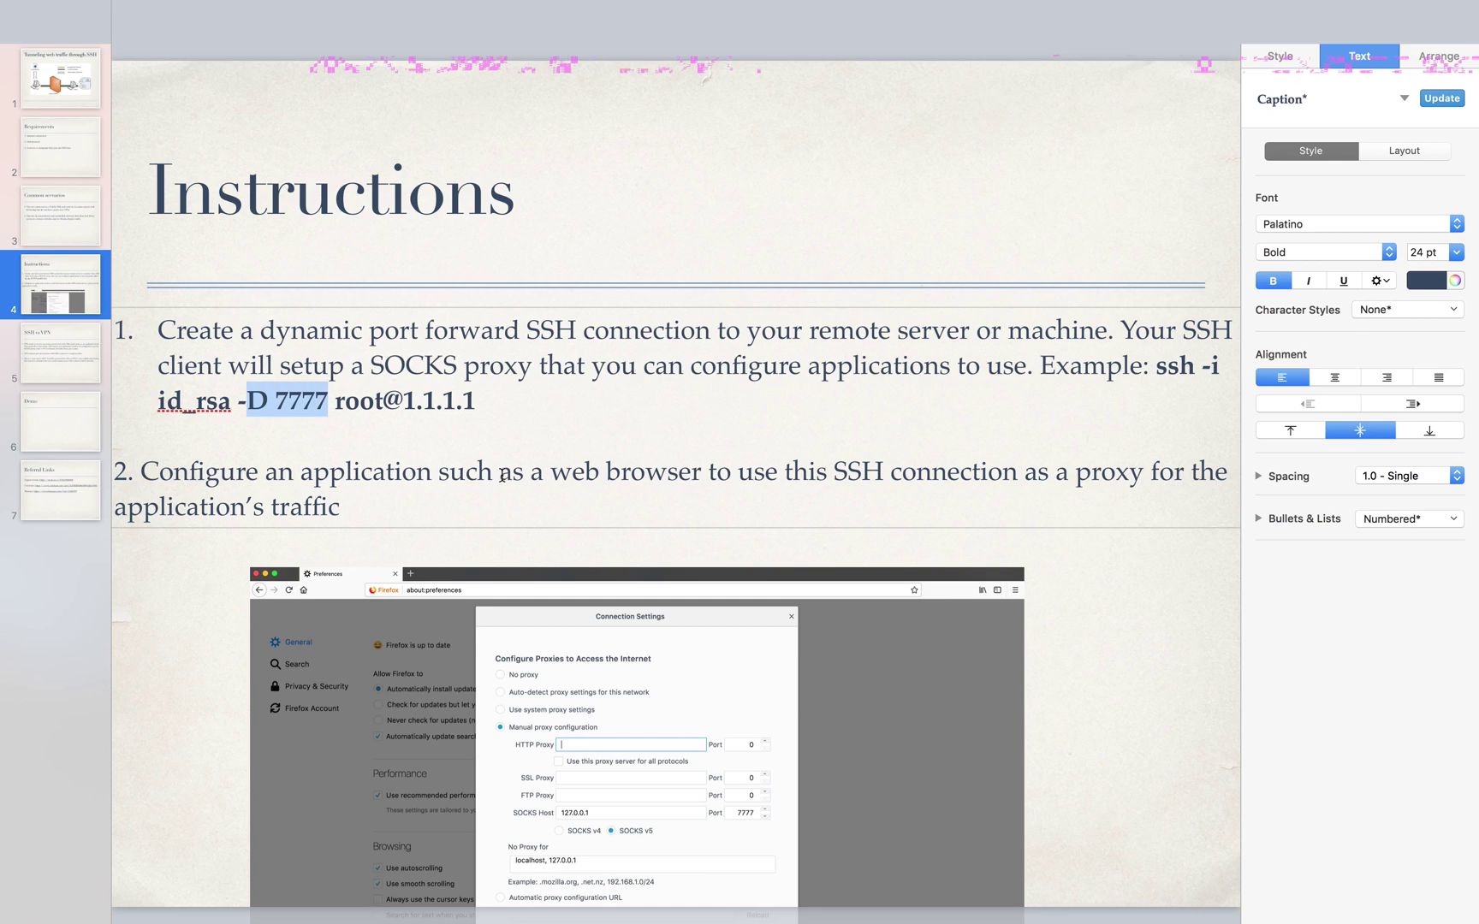
{"action": "left_click", "coordinate": [553, 471]}
{"action": "left_click_drag", "start_coordinate": [555, 471], "coordinate": [691, 471]}
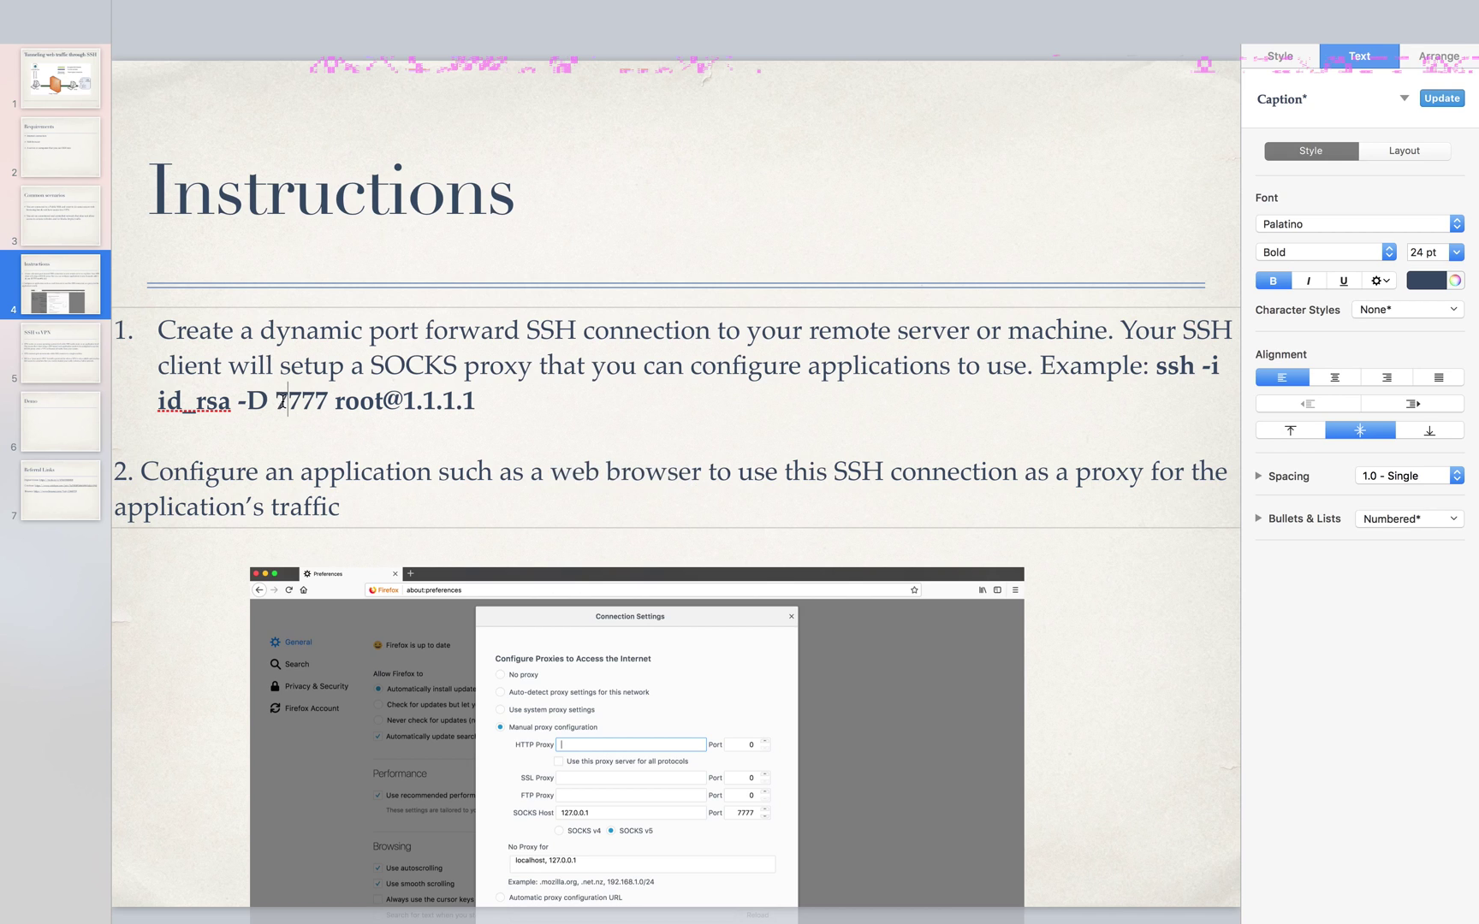
{"action": "left_click", "coordinate": [50, 343]}
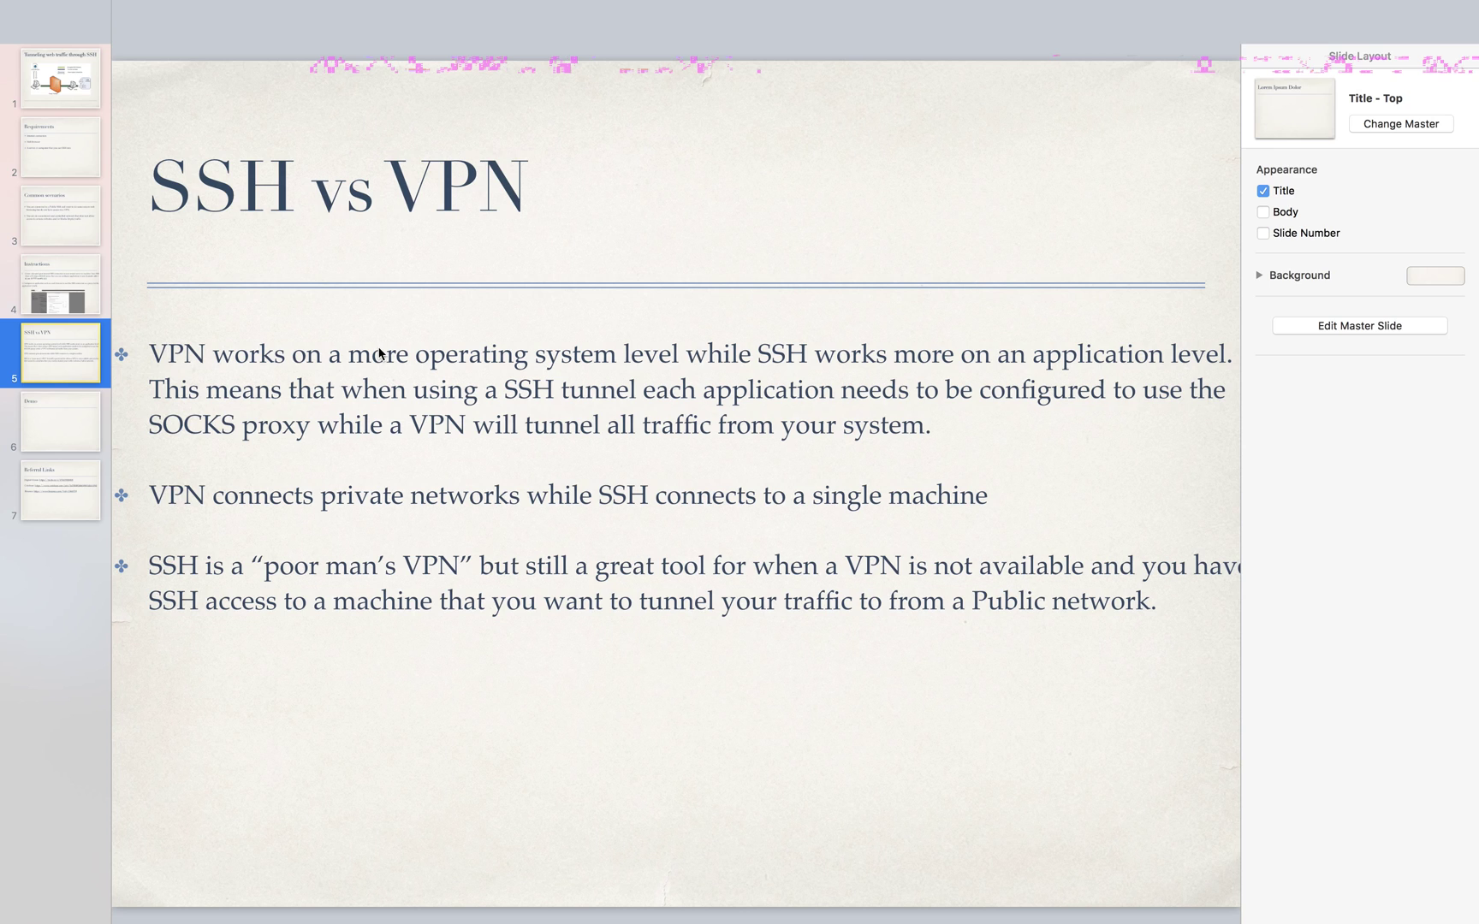
{"action": "left_click", "coordinate": [74, 421]}
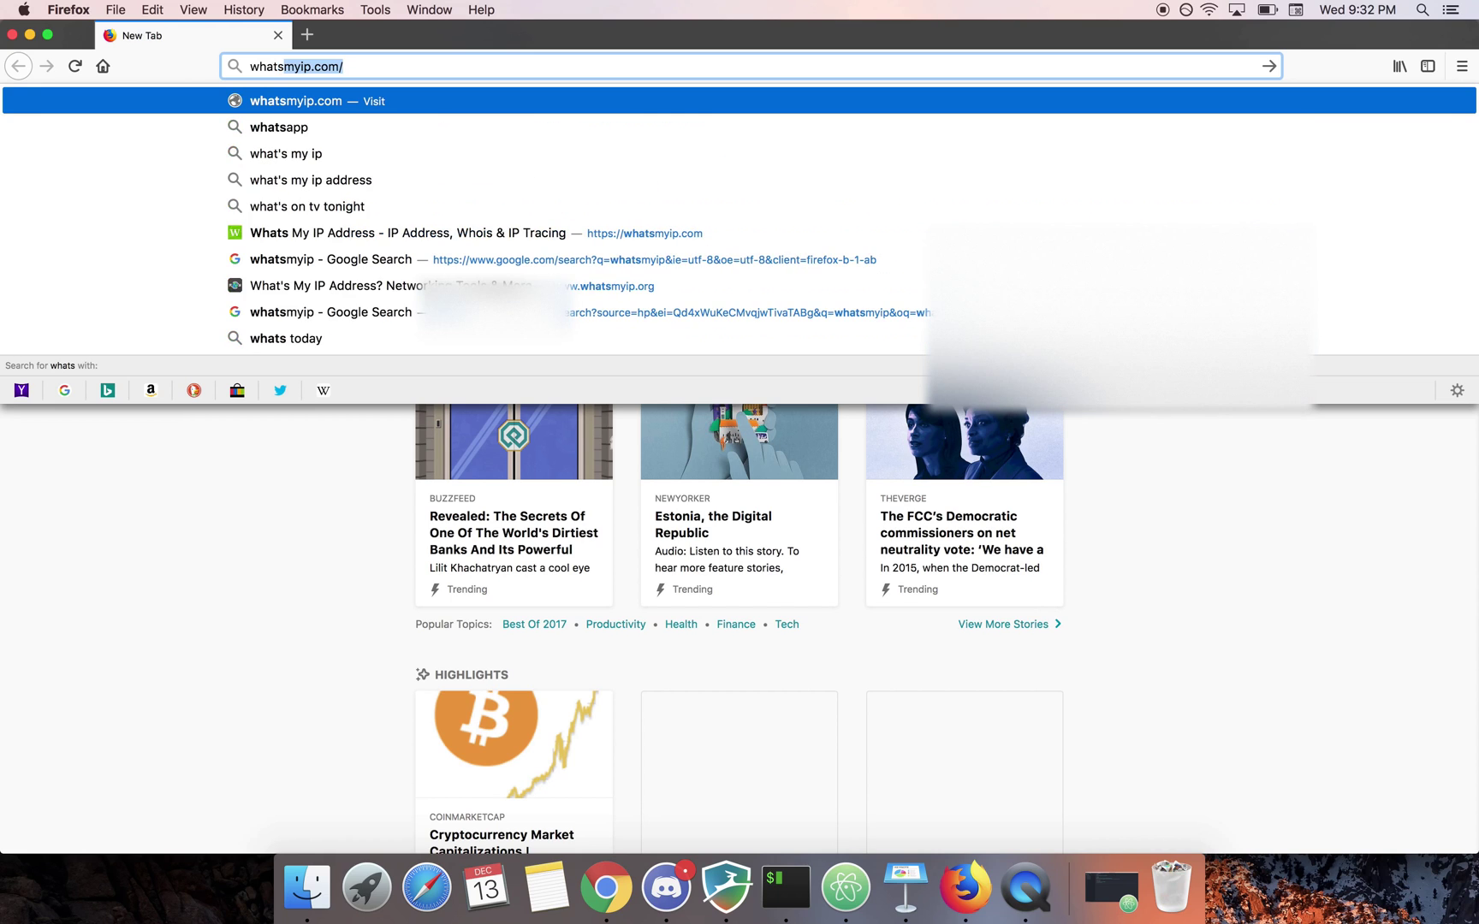
- Load whatsmyip.com and highlight the current public IP address
{"action": "key", "text": "Return"}
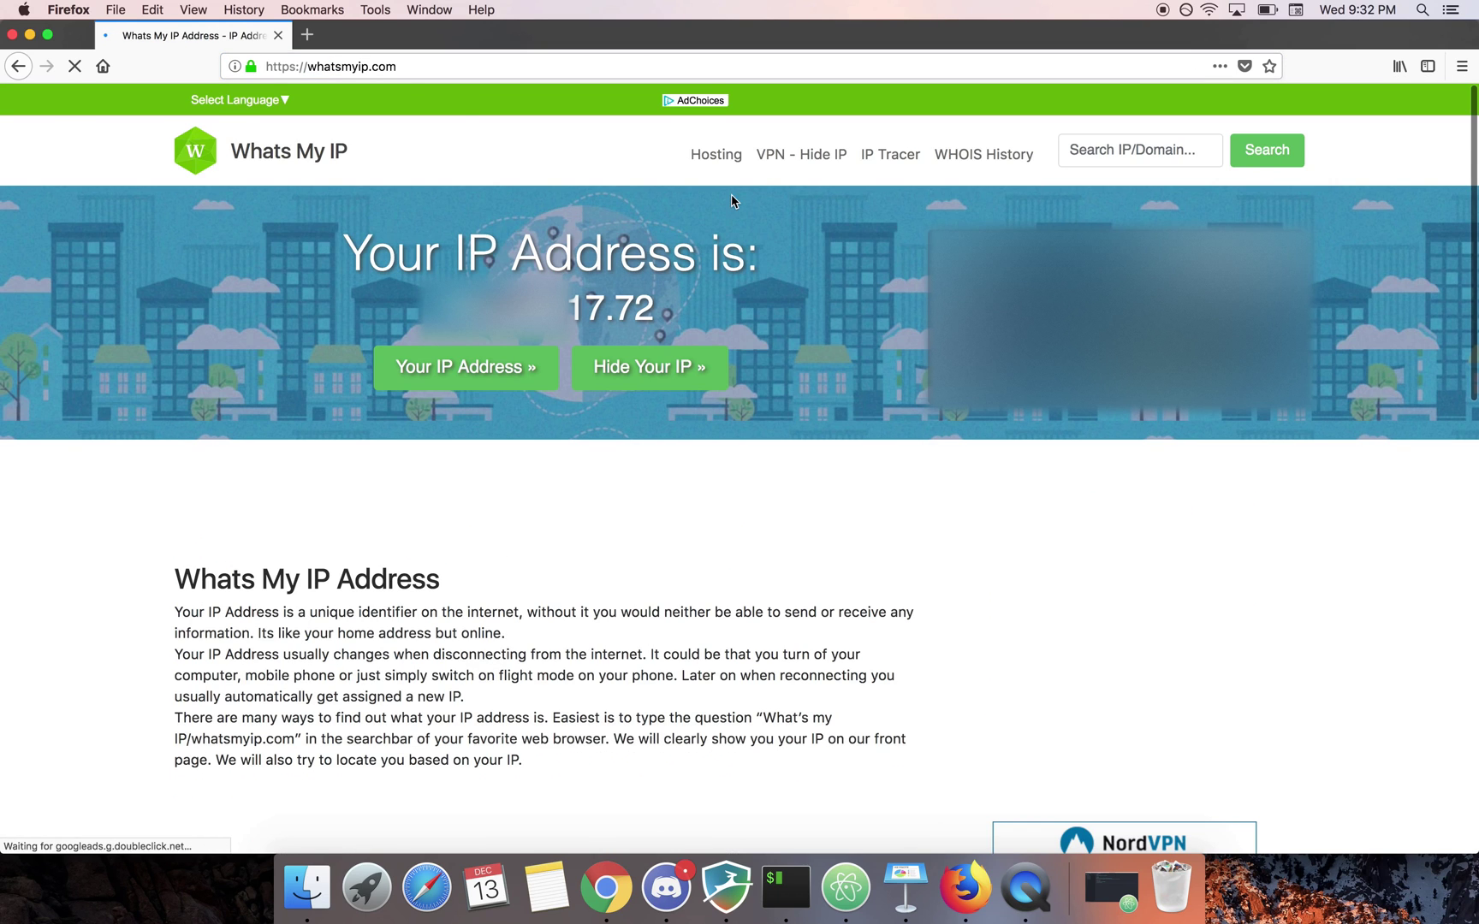
{"action": "left_click_drag", "start_coordinate": [661, 309], "coordinate": [430, 310]}
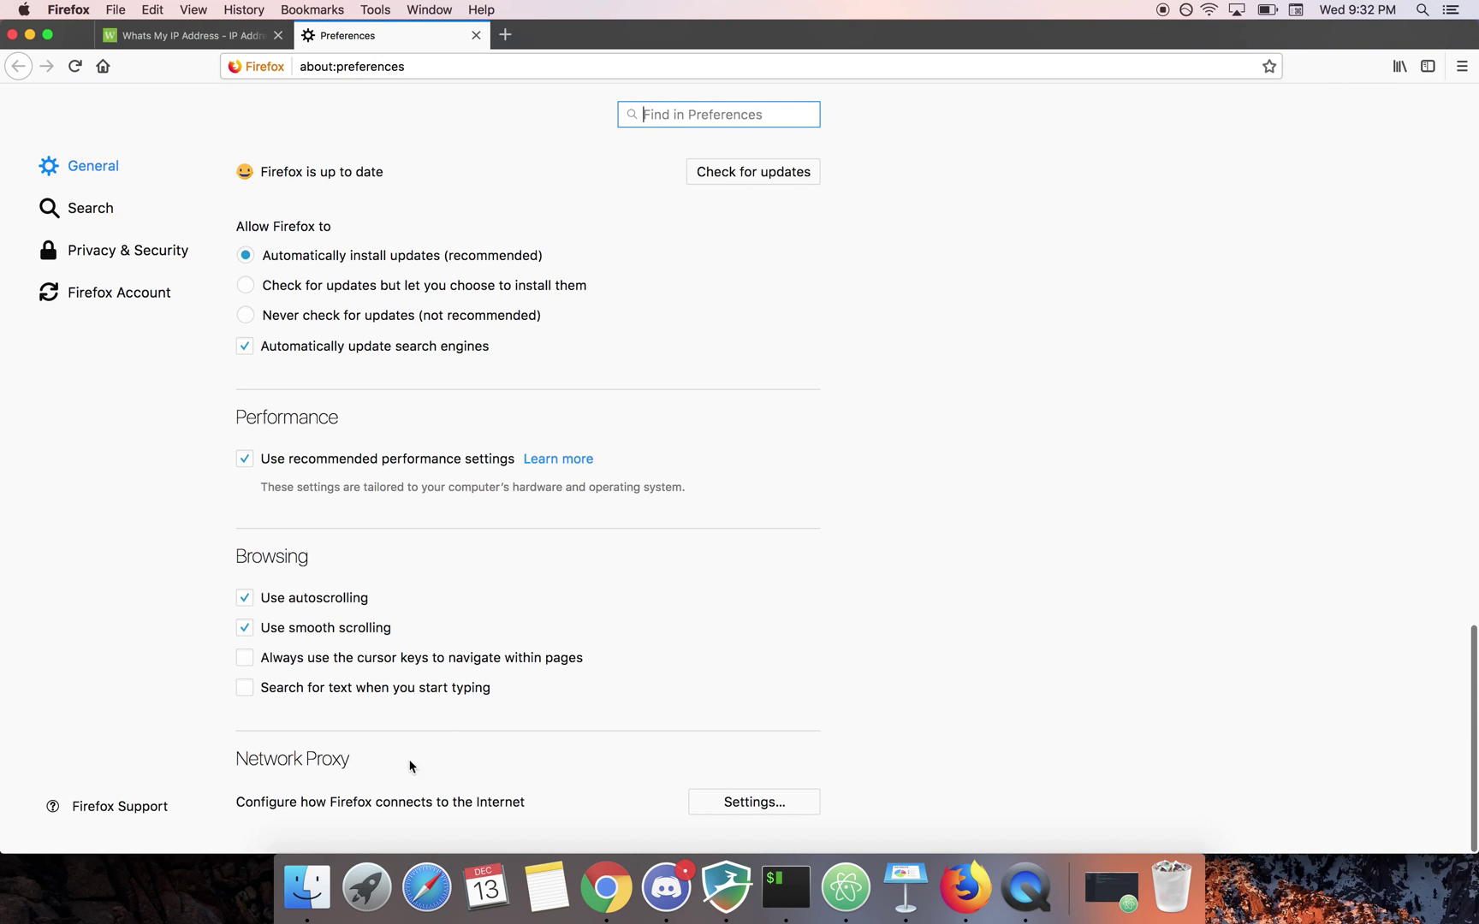
- Set Firefox to a manual SOCKS v5 proxy at host 127.0.0.1, port 7777
{"action": "left_click", "coordinate": [767, 804]}
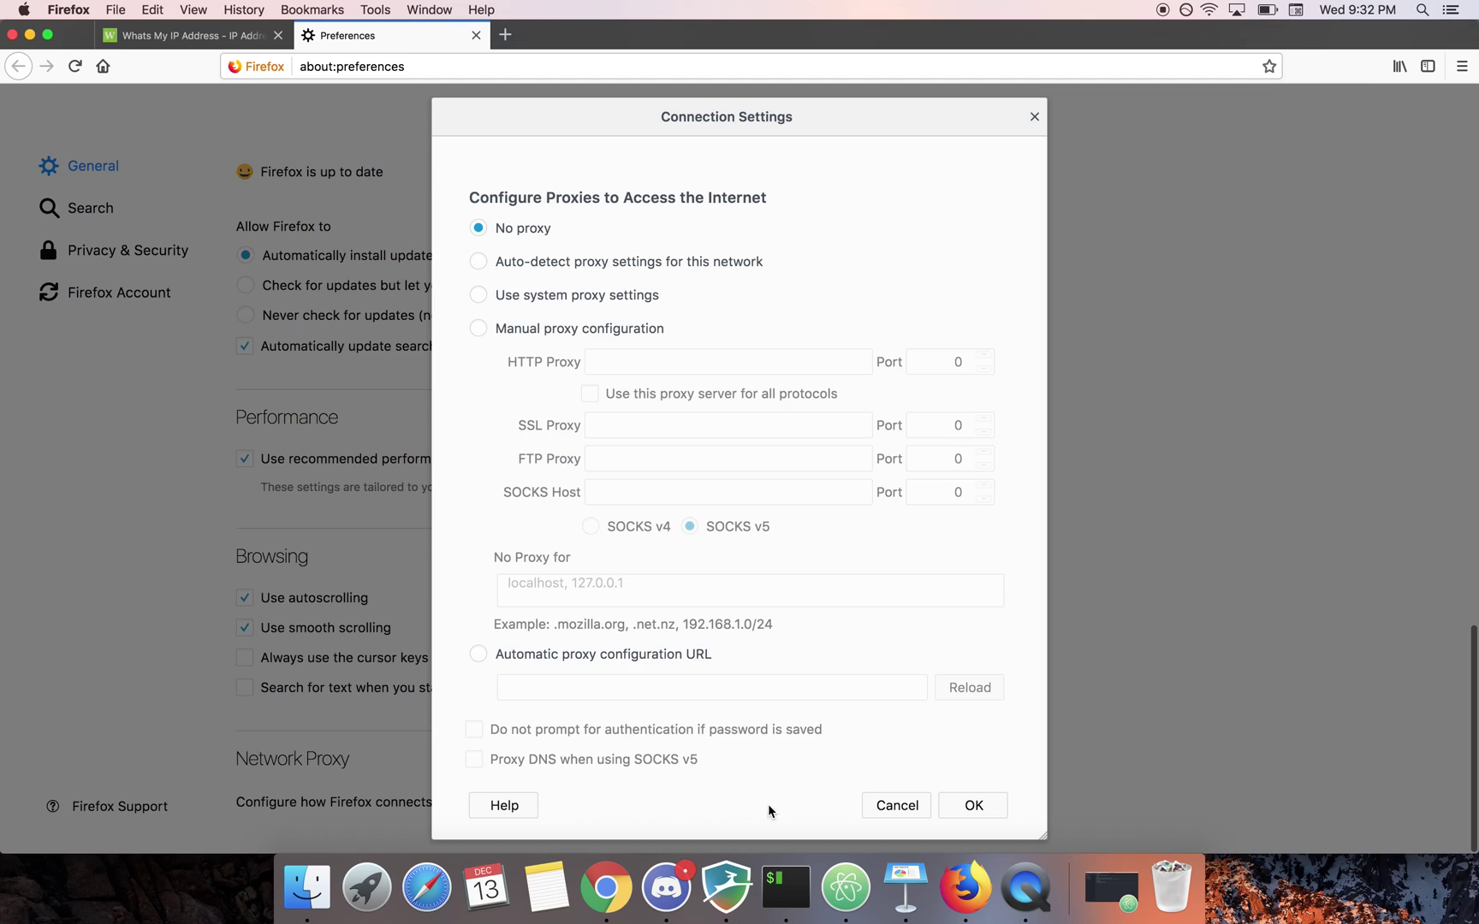
{"action": "left_click", "coordinate": [485, 328]}
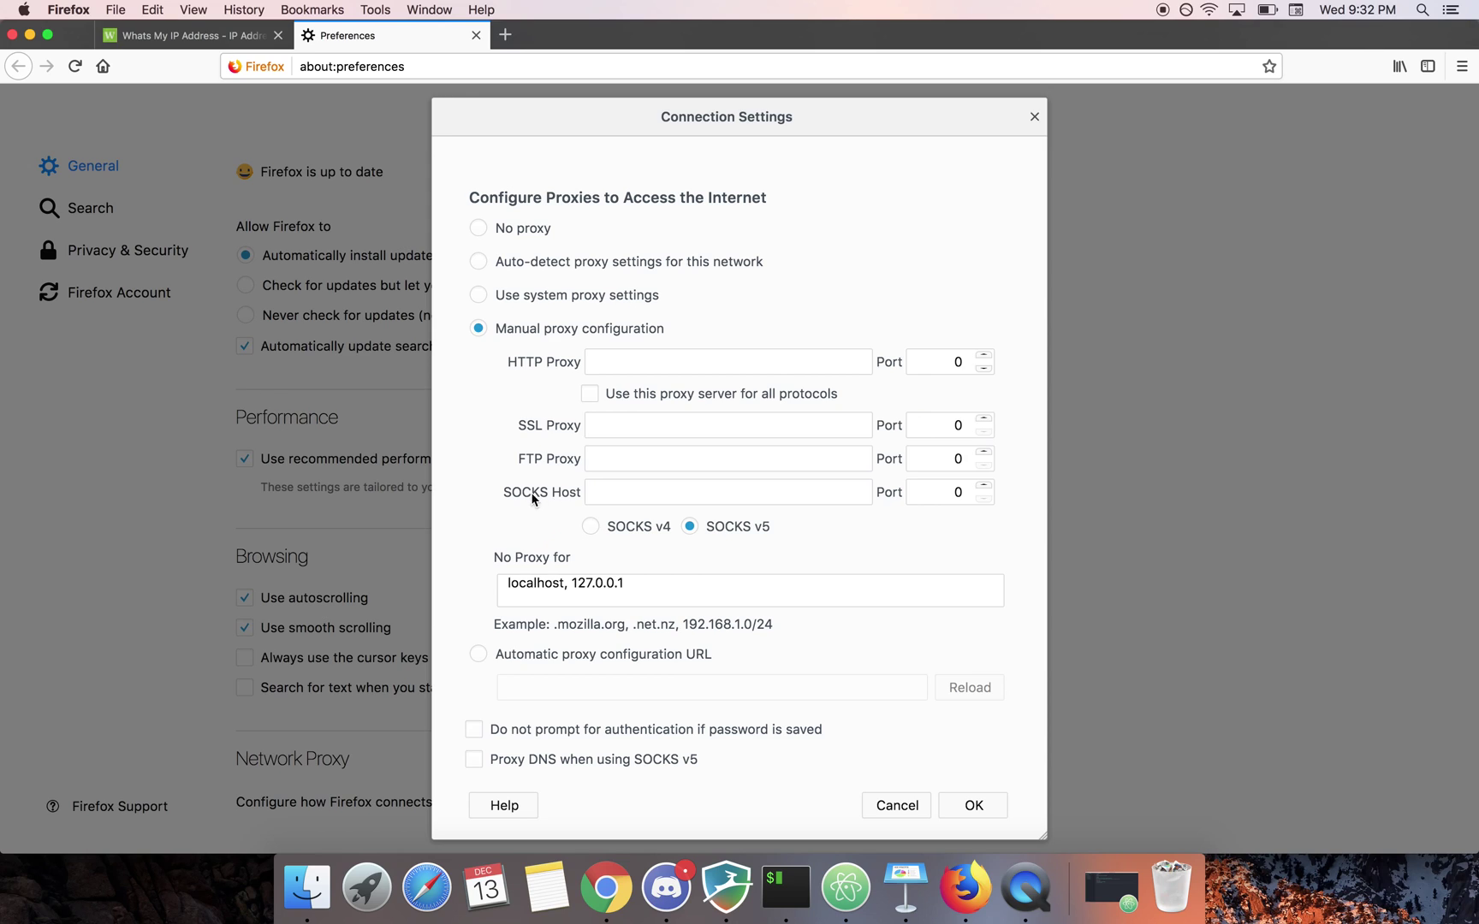
{"action": "left_click", "coordinate": [625, 495]}
{"action": "type", "text": "127.0.0.1"}
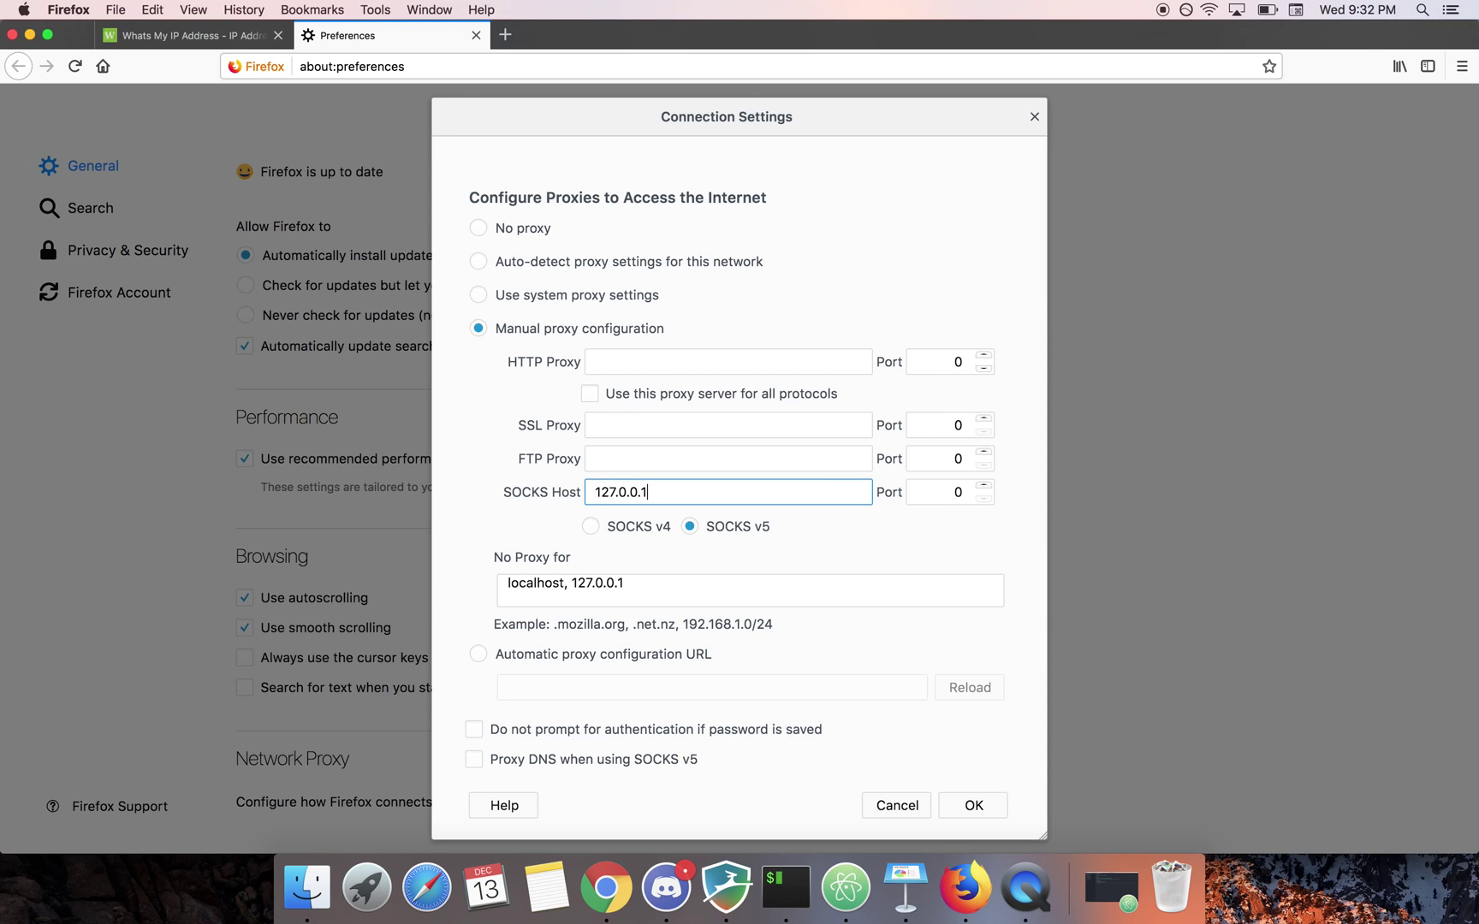
{"action": "left_click", "coordinate": [950, 492]}
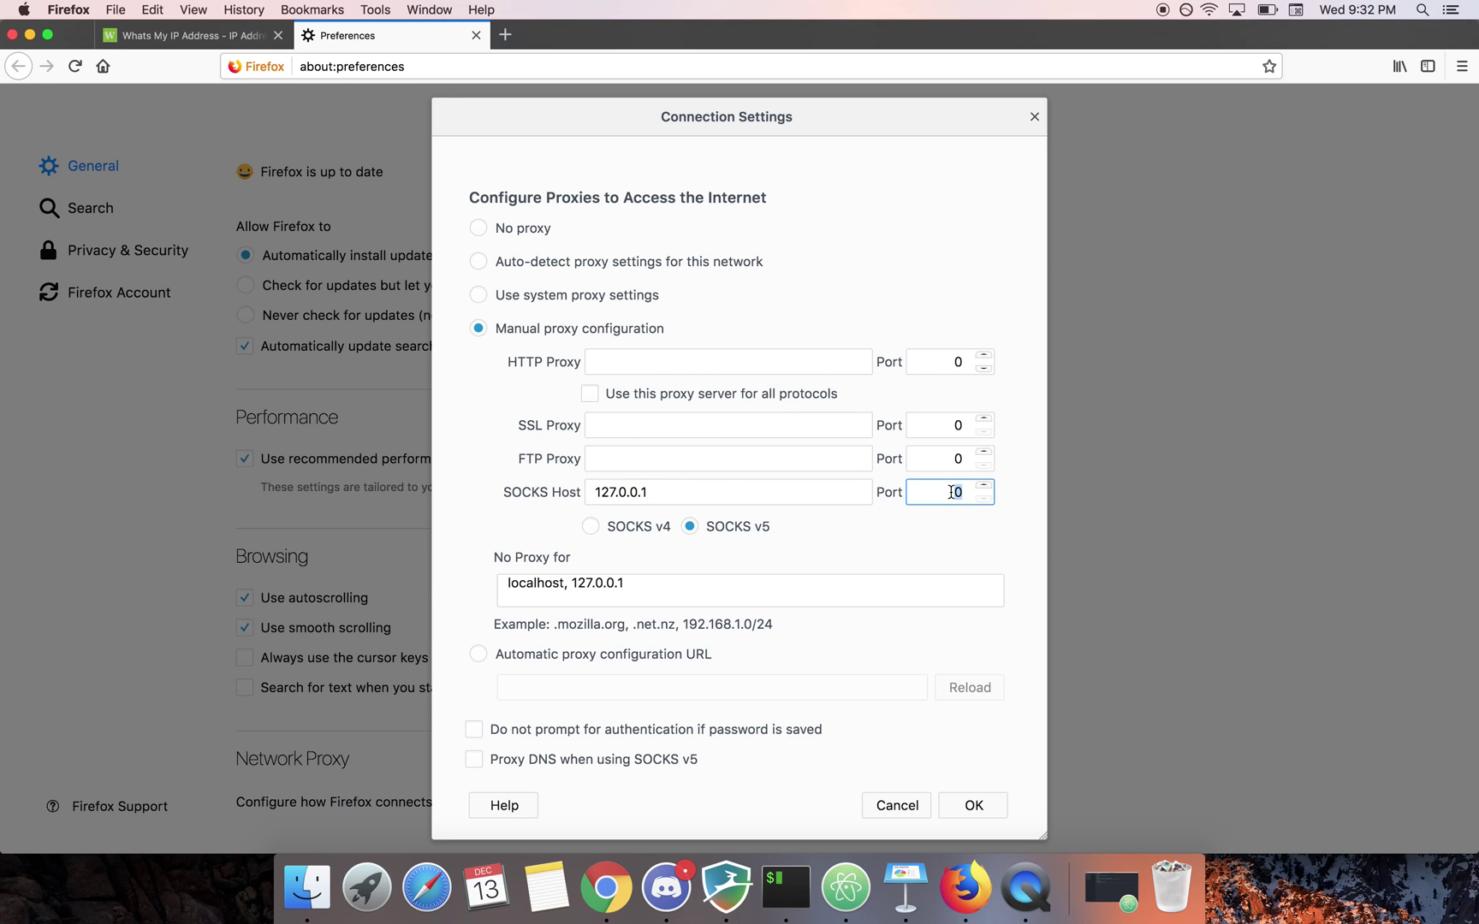
{"action": "type", "text": "7777"}
{"action": "left_click", "coordinate": [702, 524]}
{"action": "left_click_drag", "start_coordinate": [685, 492], "coordinate": [587, 493]}
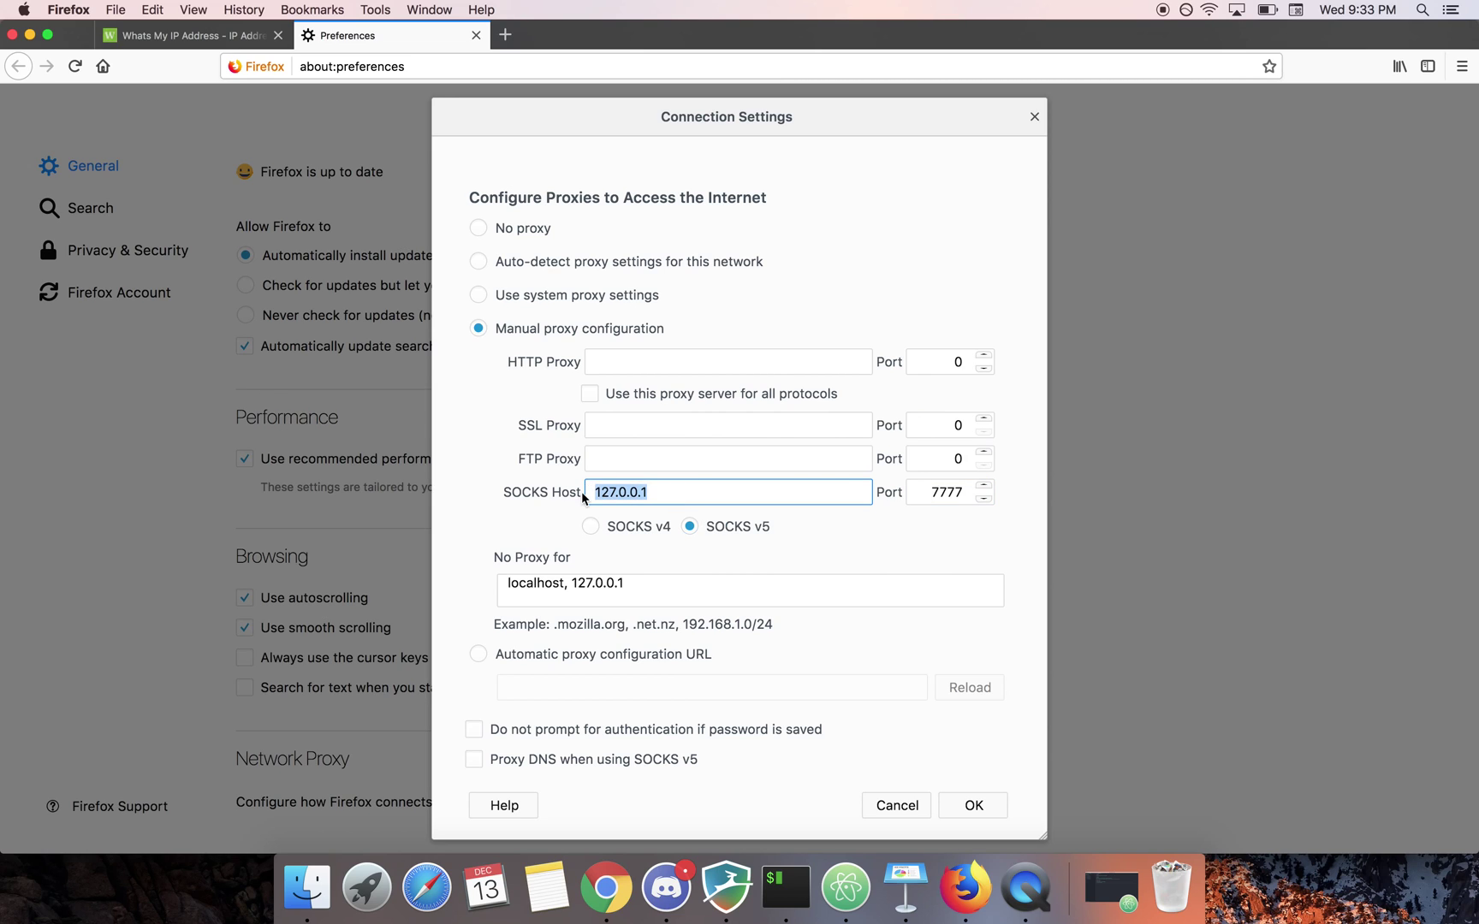
{"action": "left_click_drag", "start_coordinate": [922, 493], "coordinate": [964, 493]}
{"action": "left_click", "coordinate": [965, 805]}
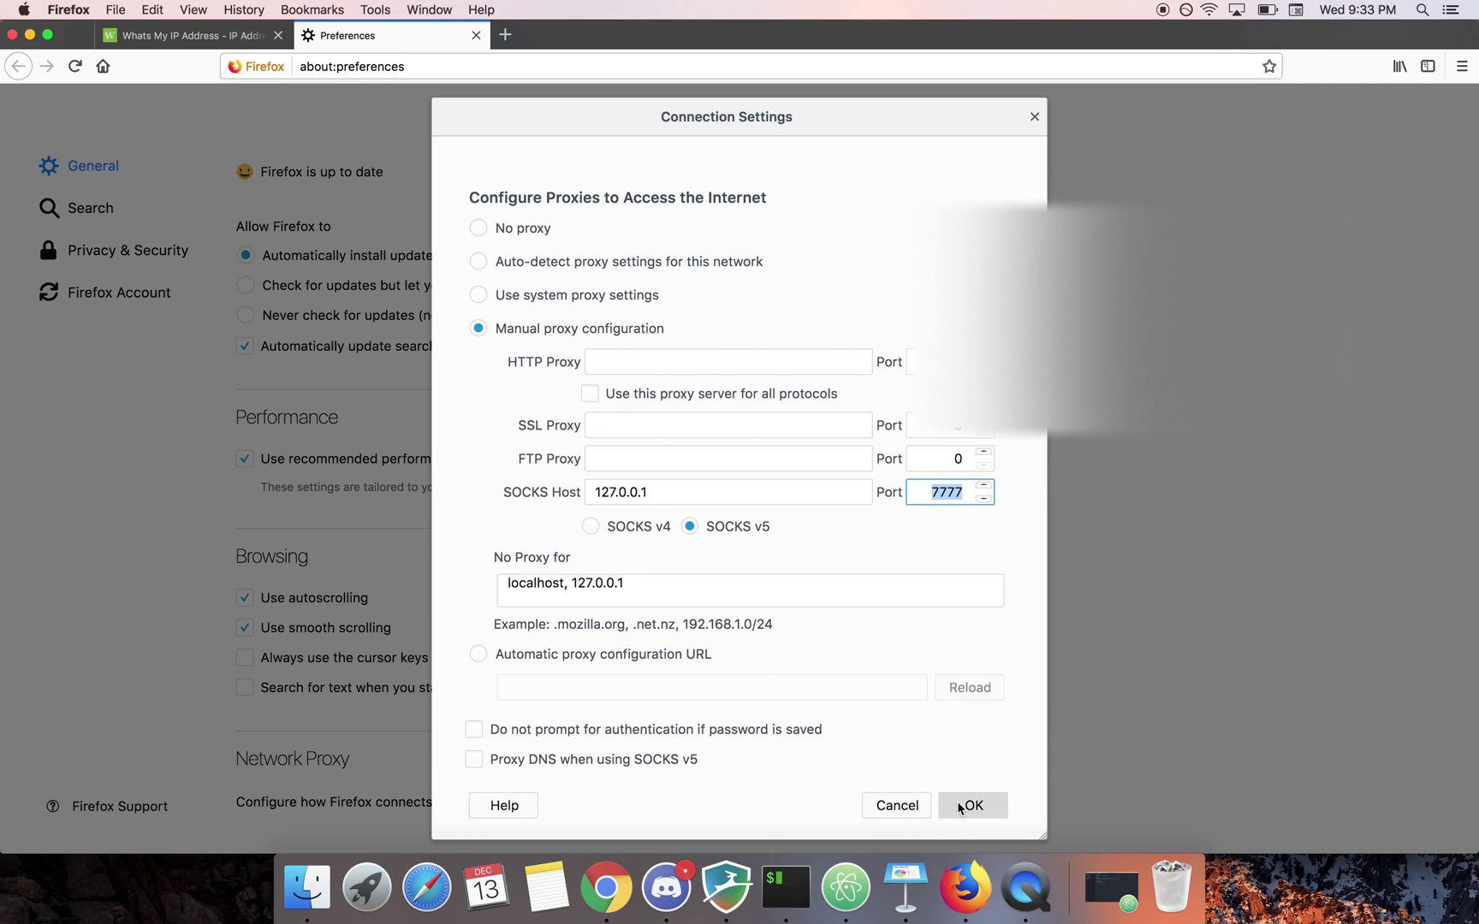
- Load whatsmyip.com in a new tab through the proxy
{"action": "left_click", "coordinate": [505, 34]}
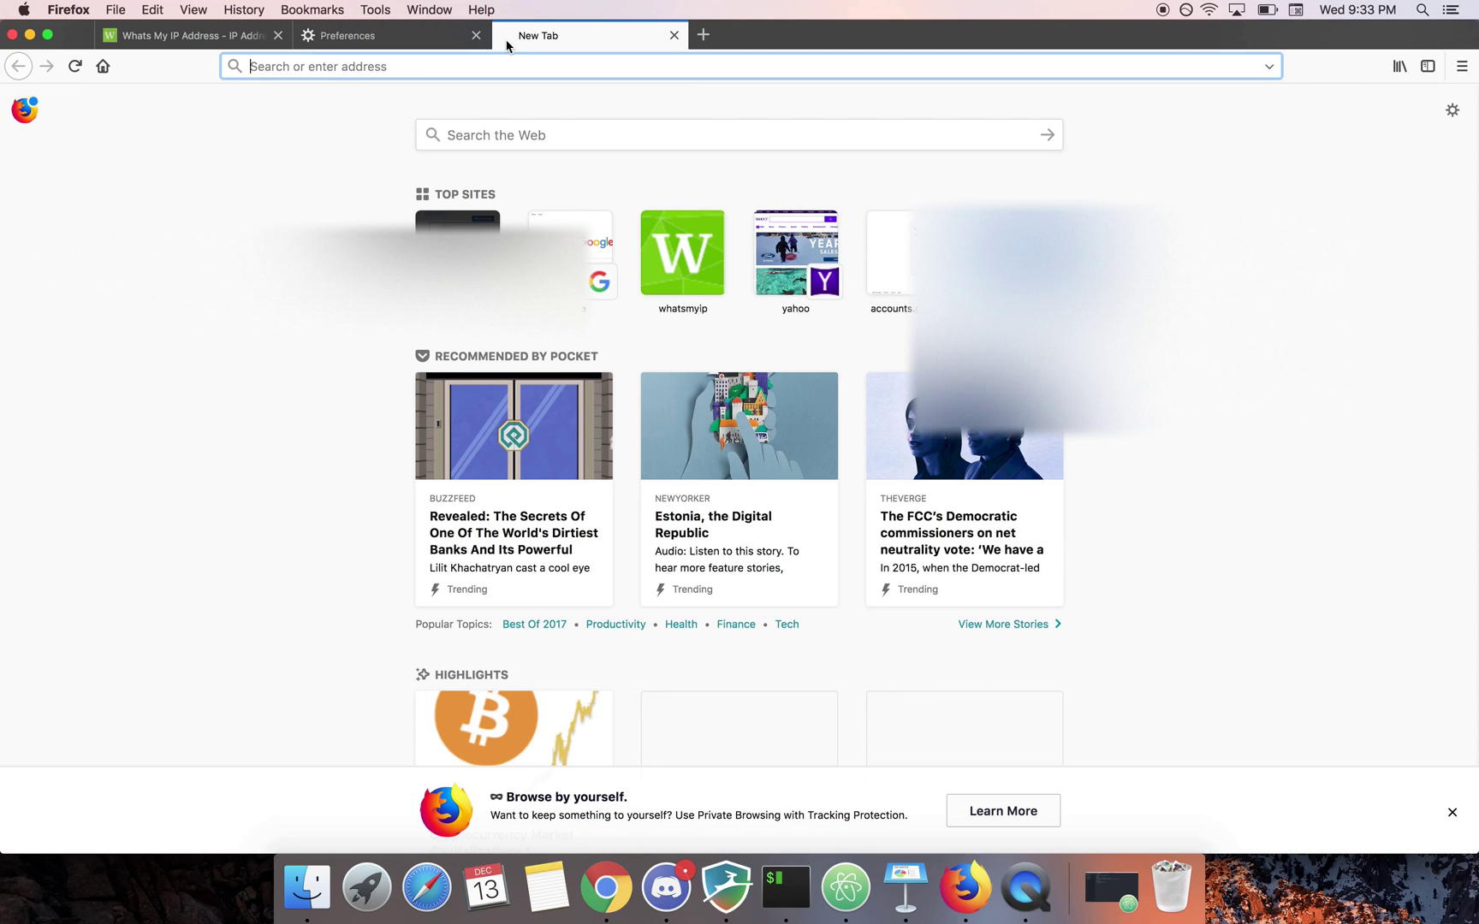
{"action": "type", "text": "whatsmyip.com"}
{"action": "key", "text": "Return"}
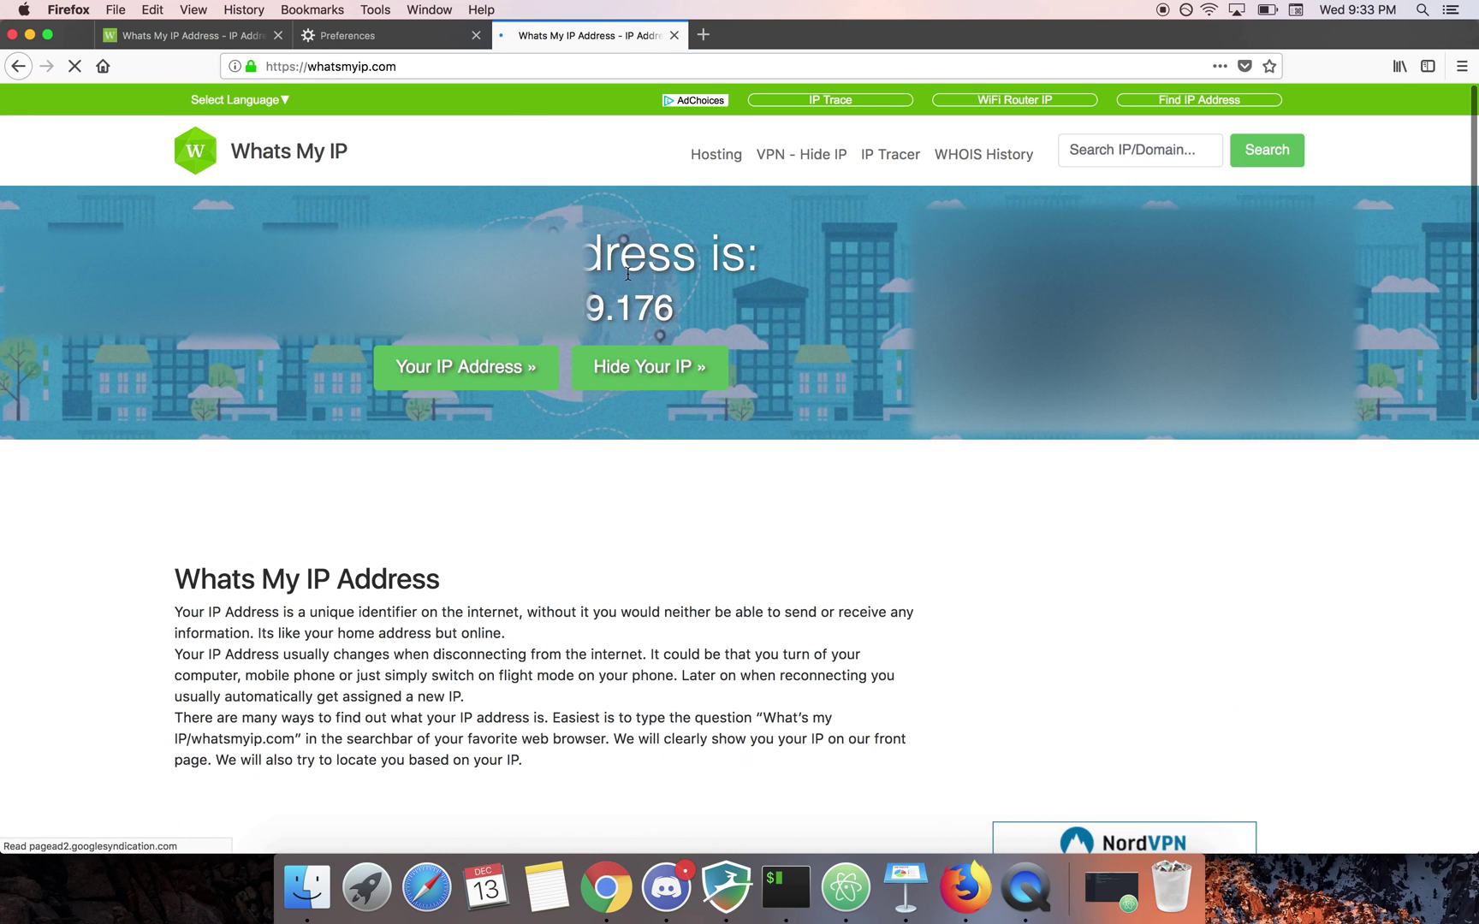
- Highlight the IP address whatsmyip.com reports through the proxy, then open a new tab
{"action": "left_click_drag", "start_coordinate": [674, 309], "coordinate": [423, 310]}
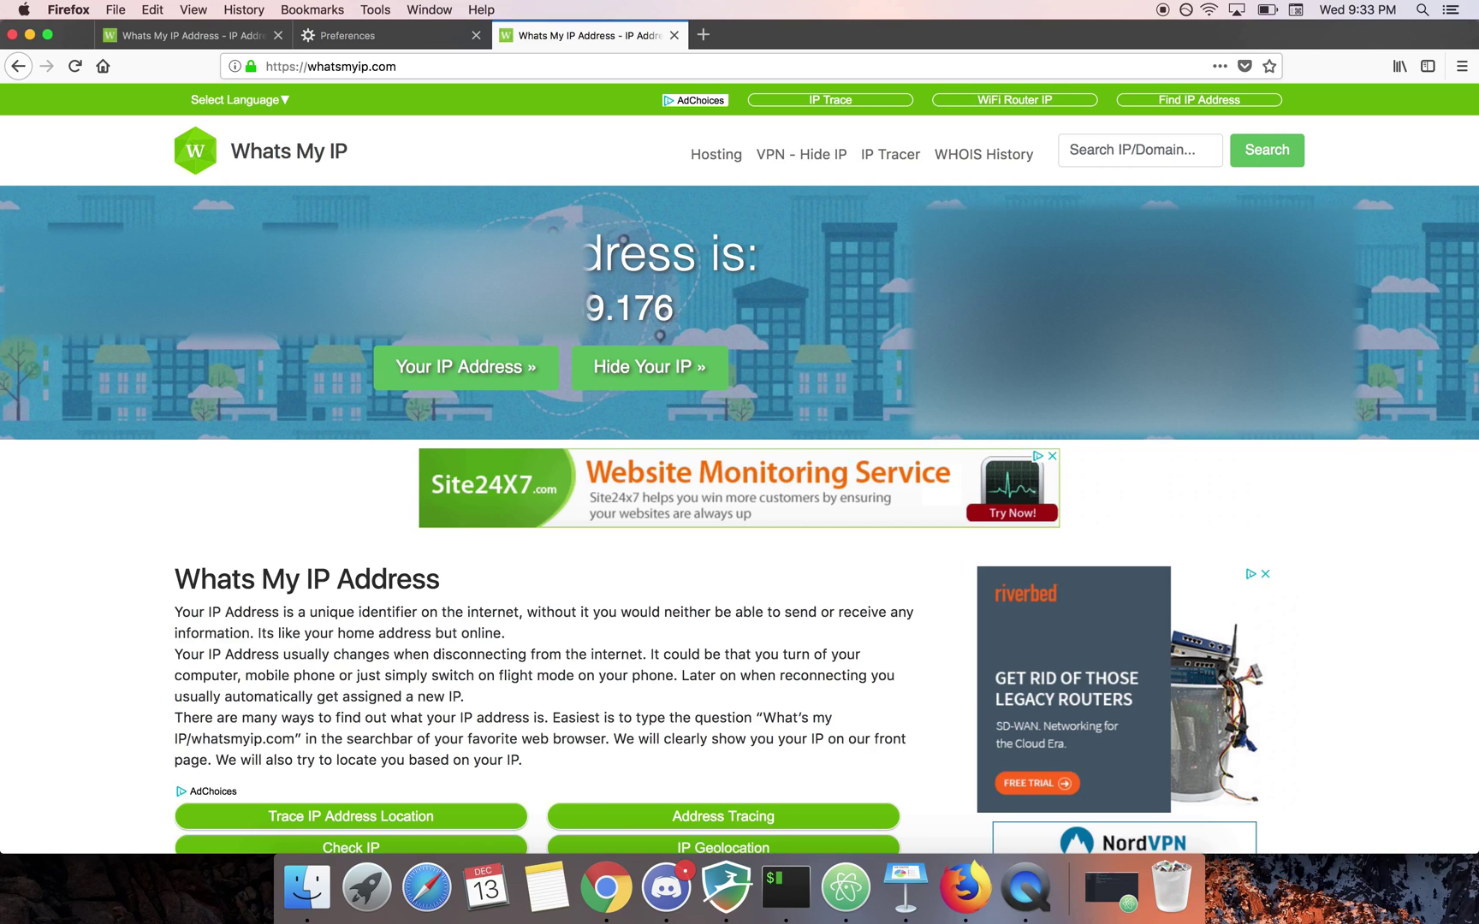
{"action": "left_click_drag", "start_coordinate": [674, 313], "coordinate": [425, 313]}
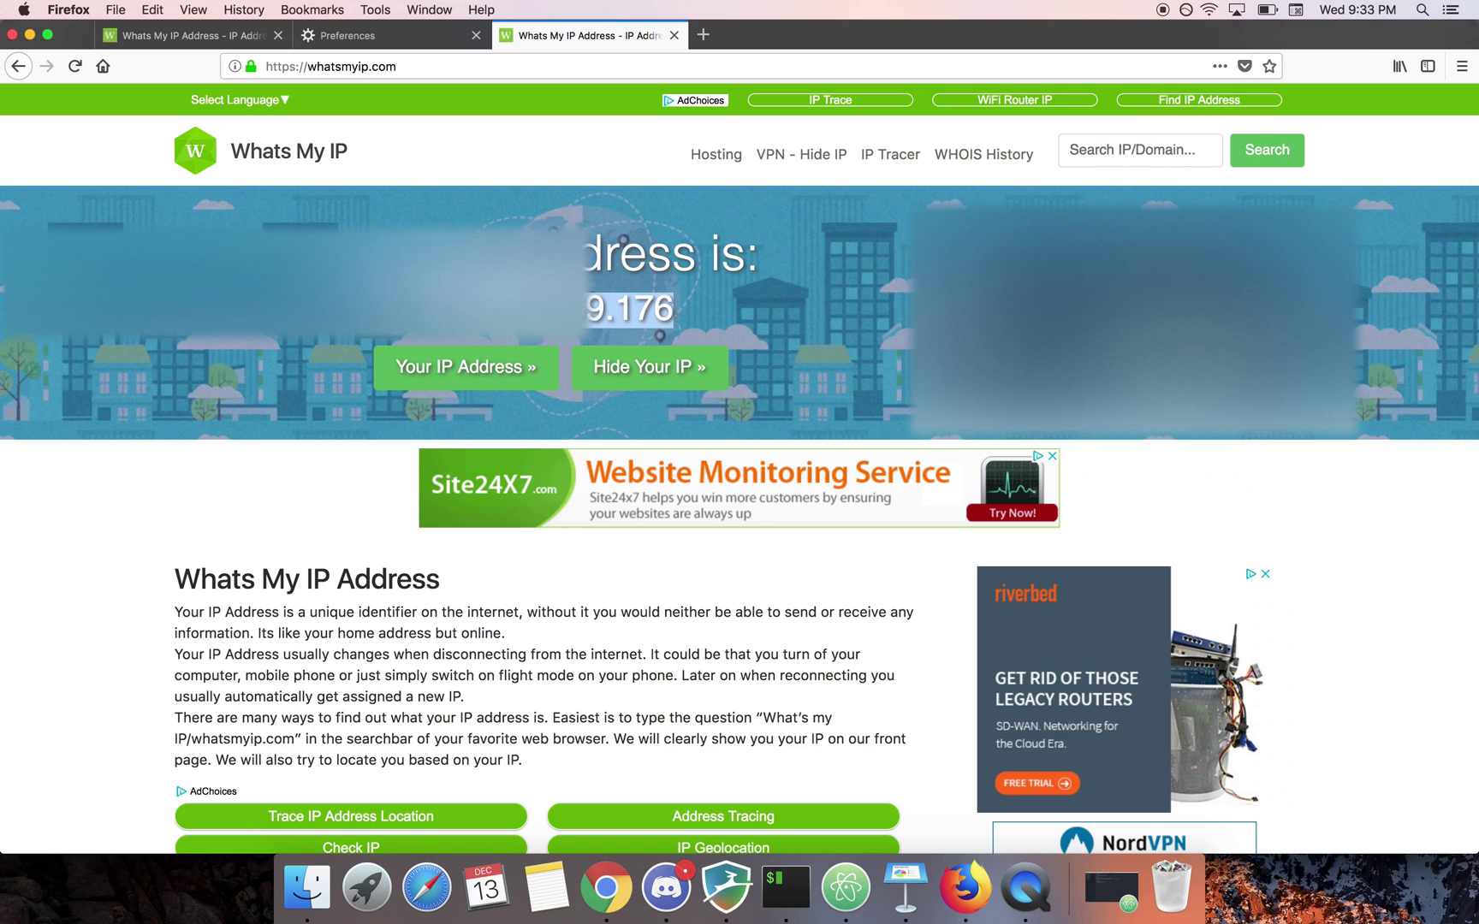
{"action": "left_click", "coordinate": [425, 313]}
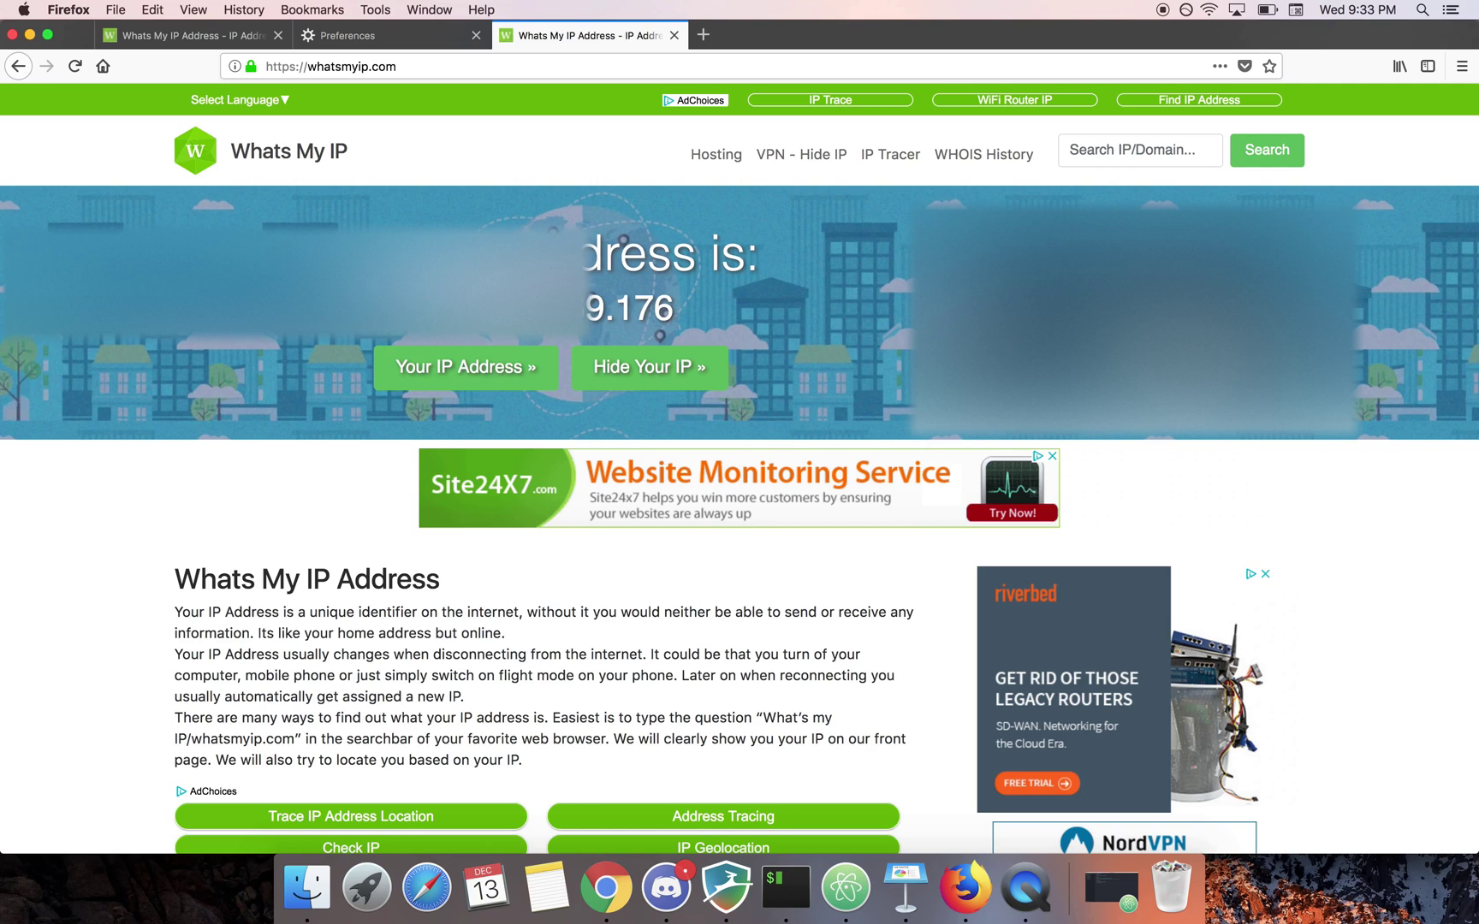
{"action": "left_click_drag", "start_coordinate": [425, 313], "coordinate": [592, 313]}
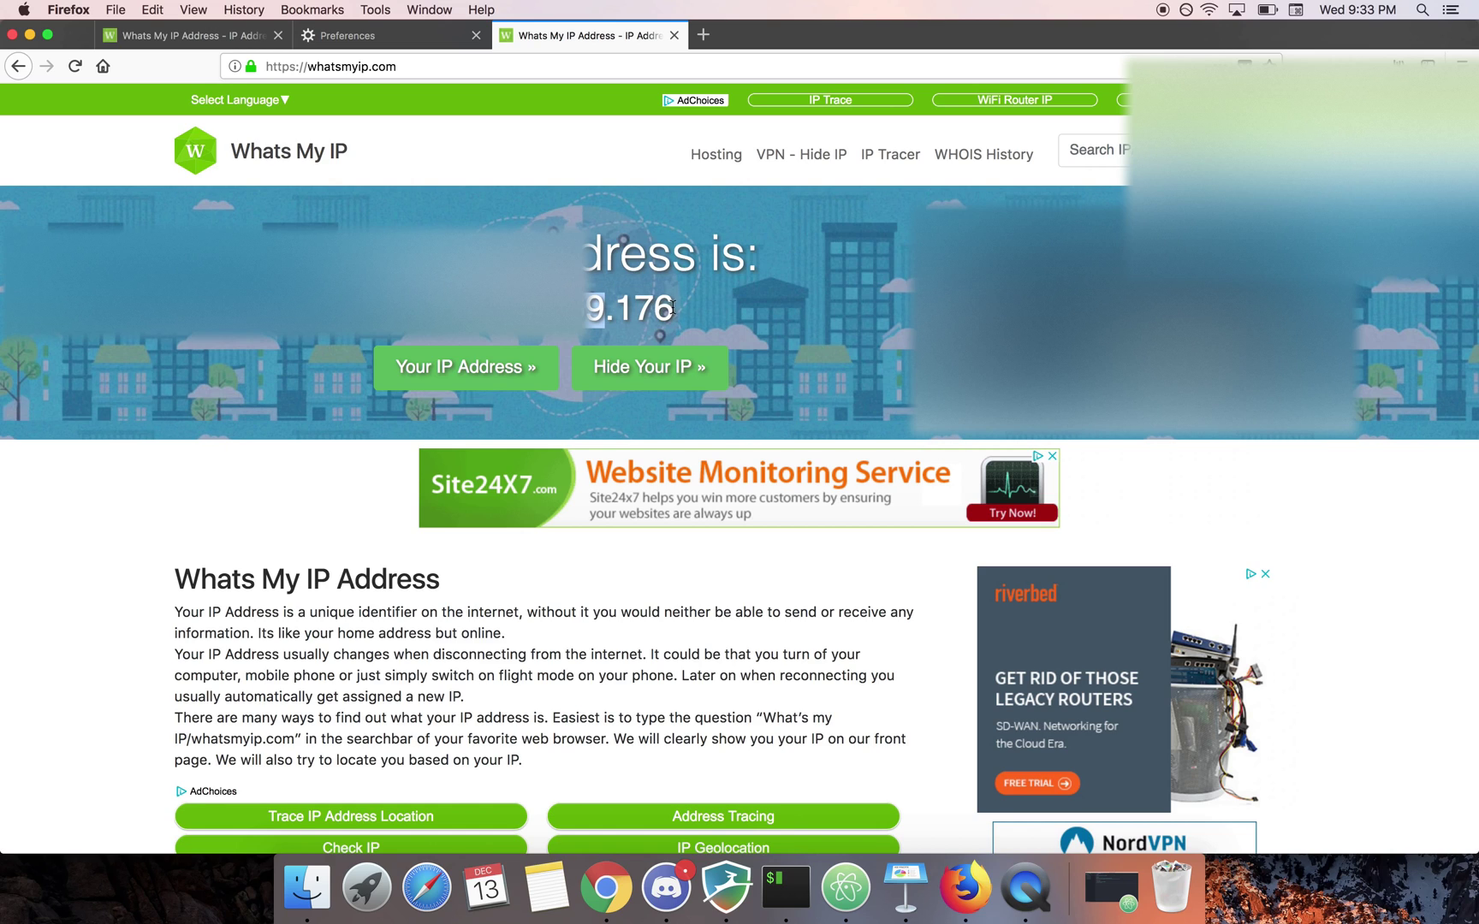
{"action": "left_click_drag", "start_coordinate": [675, 309], "coordinate": [406, 310]}
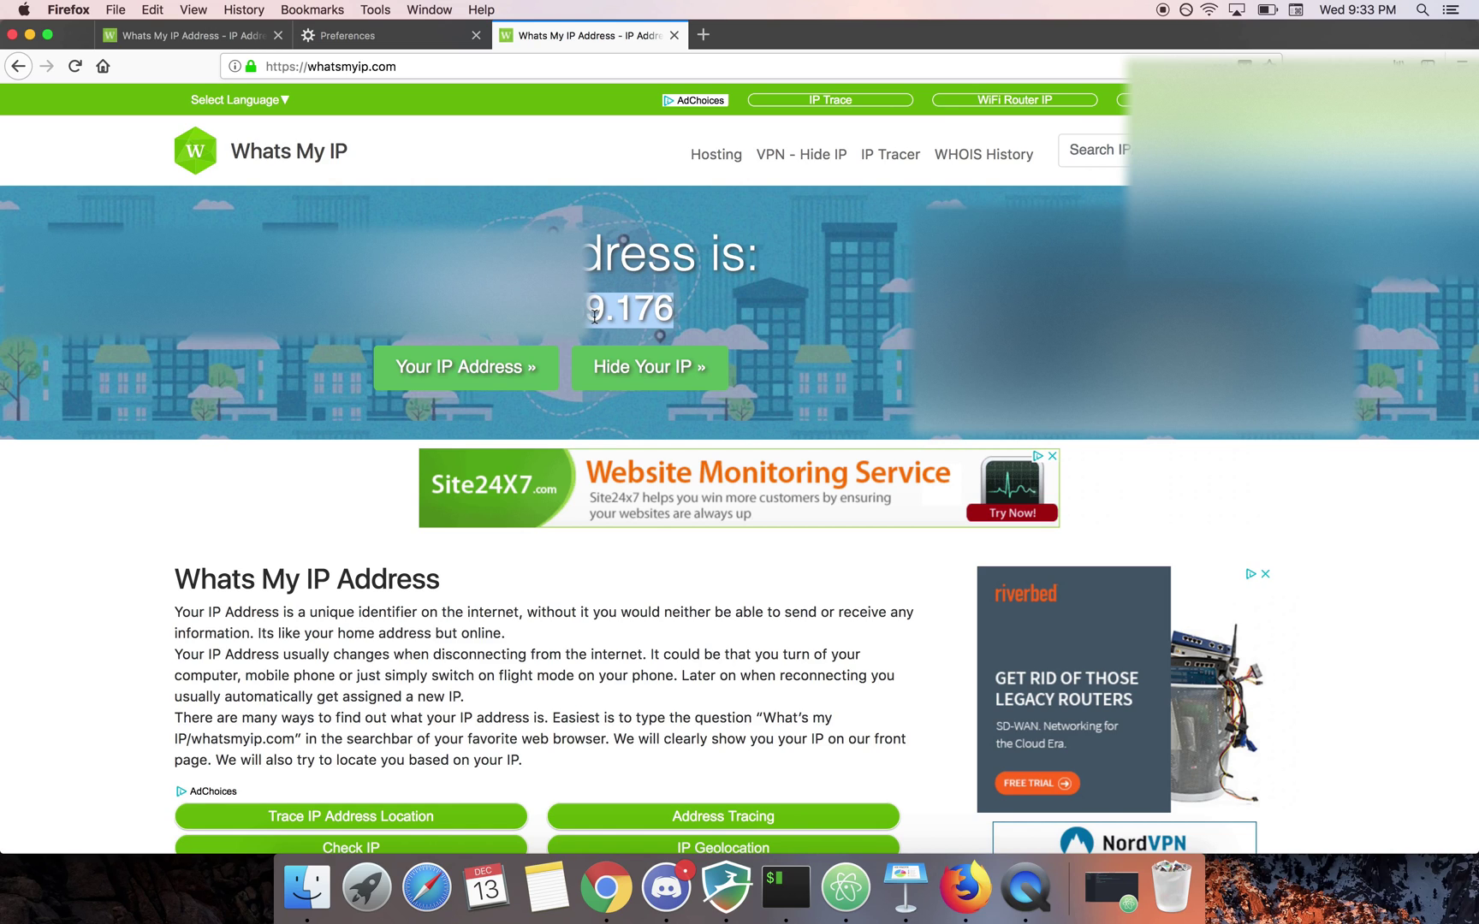
{"action": "left_click", "coordinate": [704, 34]}
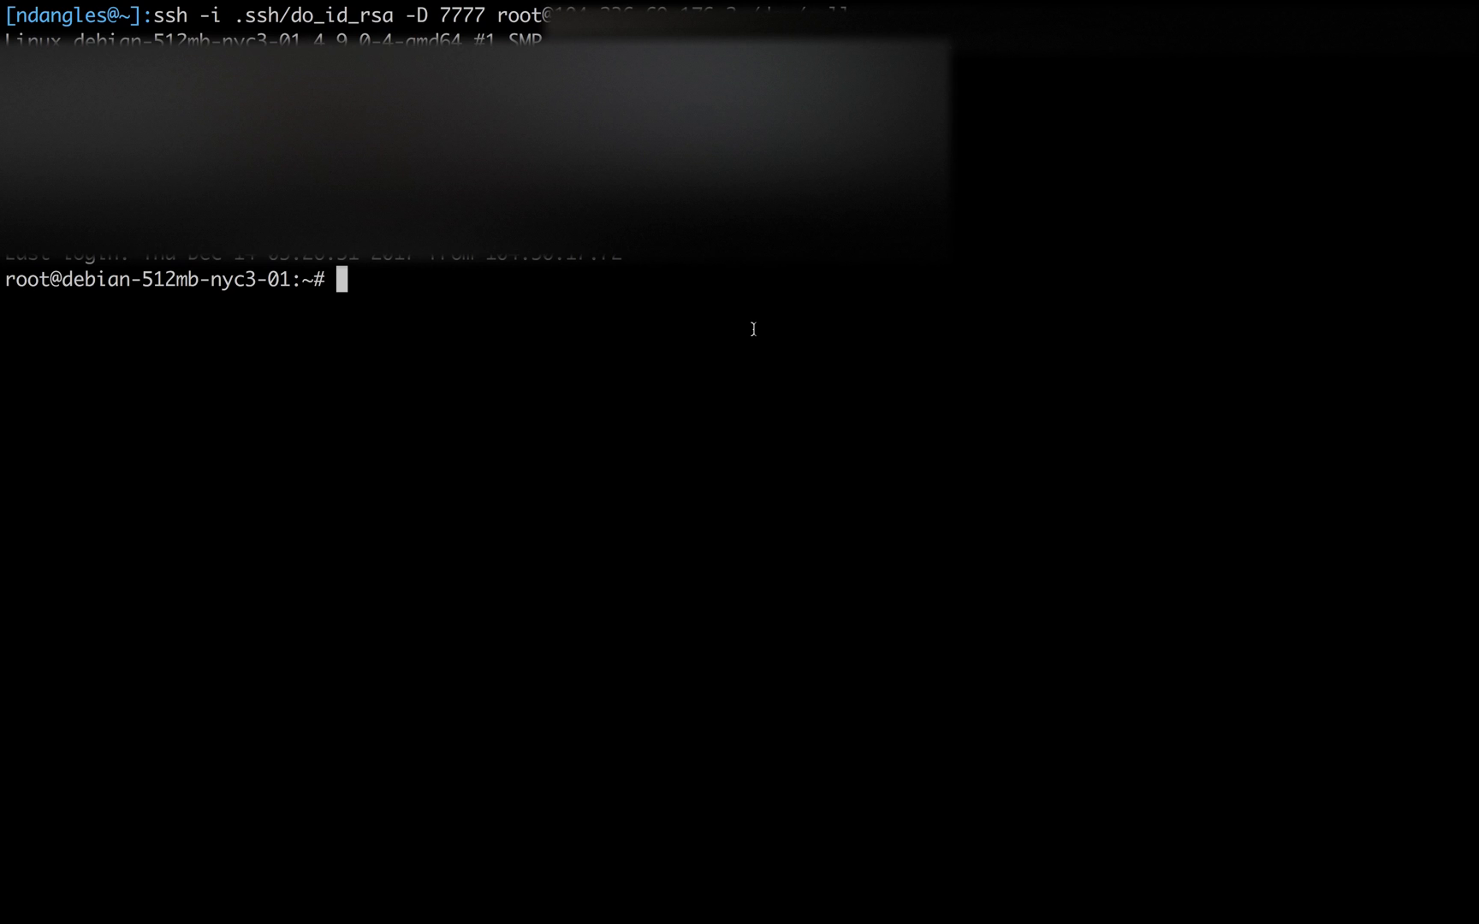
- Exit the remote root session and kill the SSH tunnel, then open a new Firefox tab
{"action": "type", "text": "exit"}
{"action": "key", "text": "Return"}
{"action": "key", "text": "ctrl+c"}
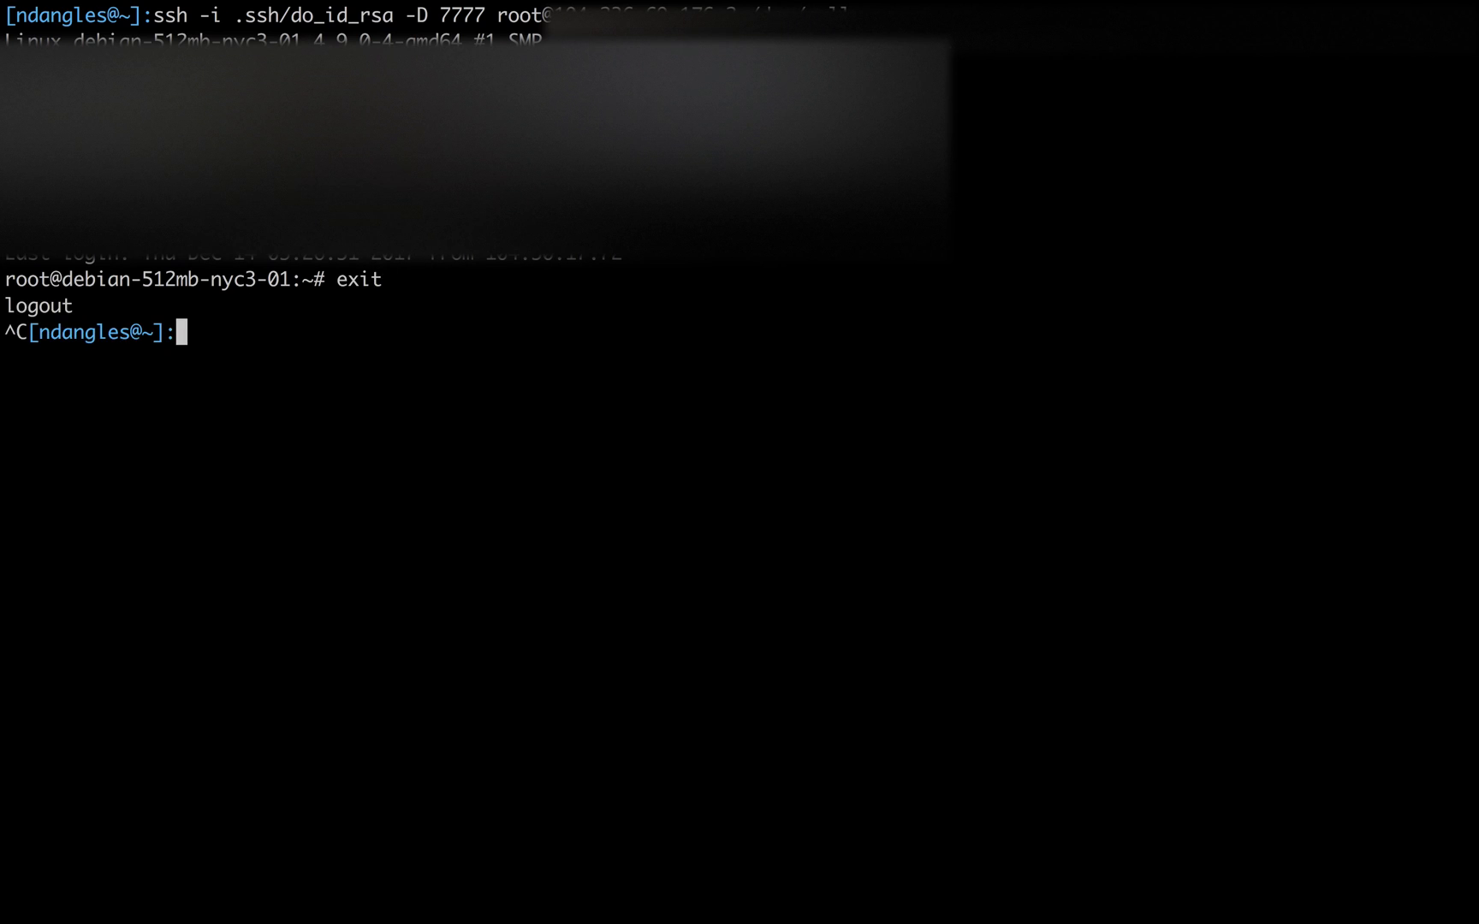
{"action": "key", "text": "Return"}
{"action": "key", "text": "Return"}
{"action": "key", "text": "super+Tab"}
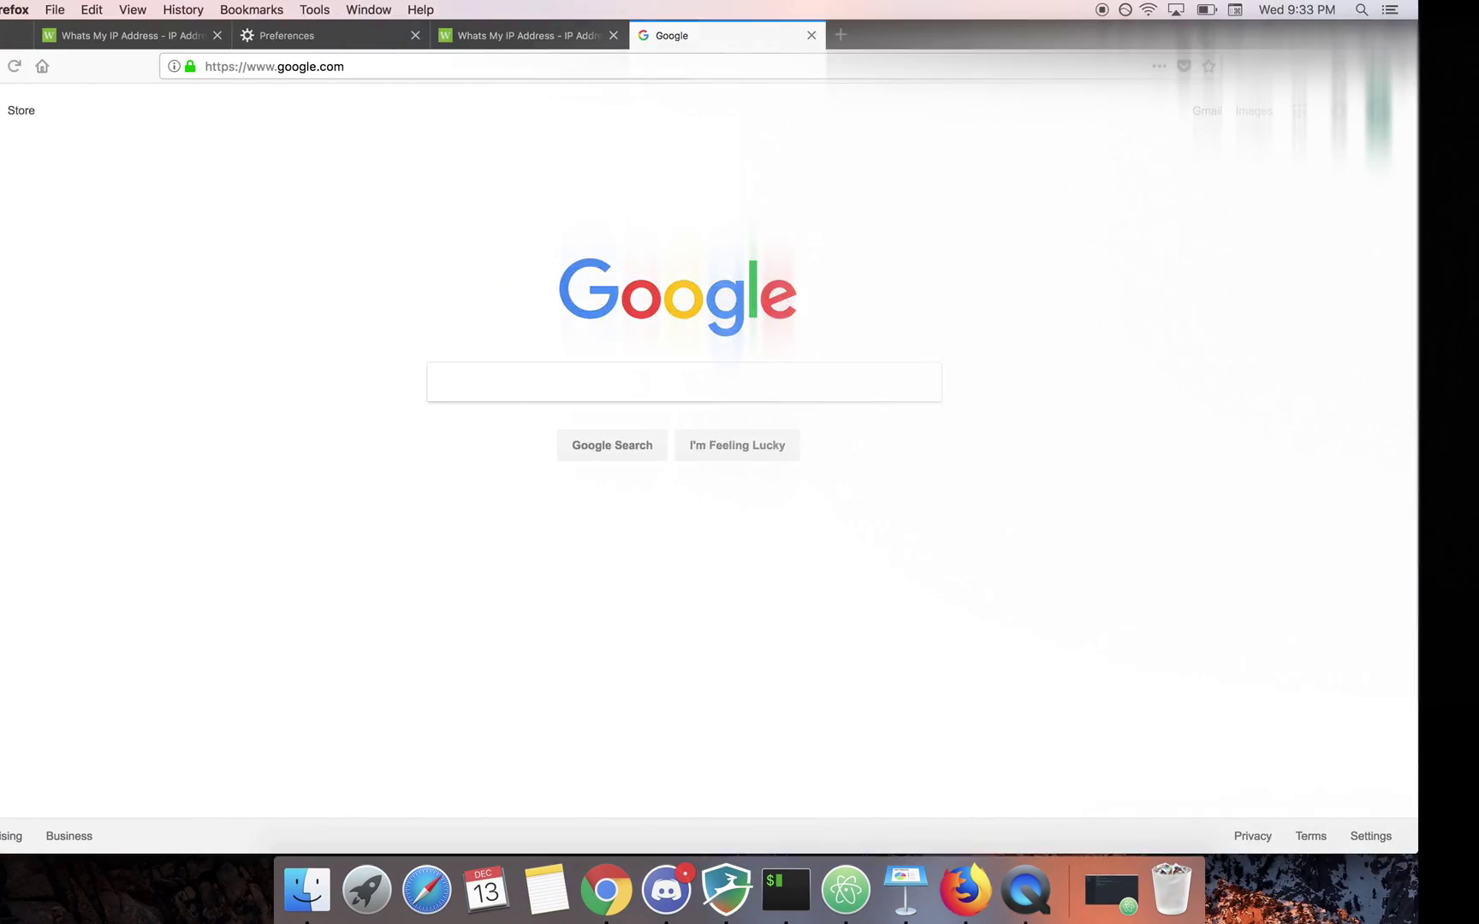
{"action": "left_click", "coordinate": [903, 34]}
- Show yahoo.com refused by the dead proxy, then reset Firefox's connection to No proxy
{"action": "type", "text": "yahoo.com/"}
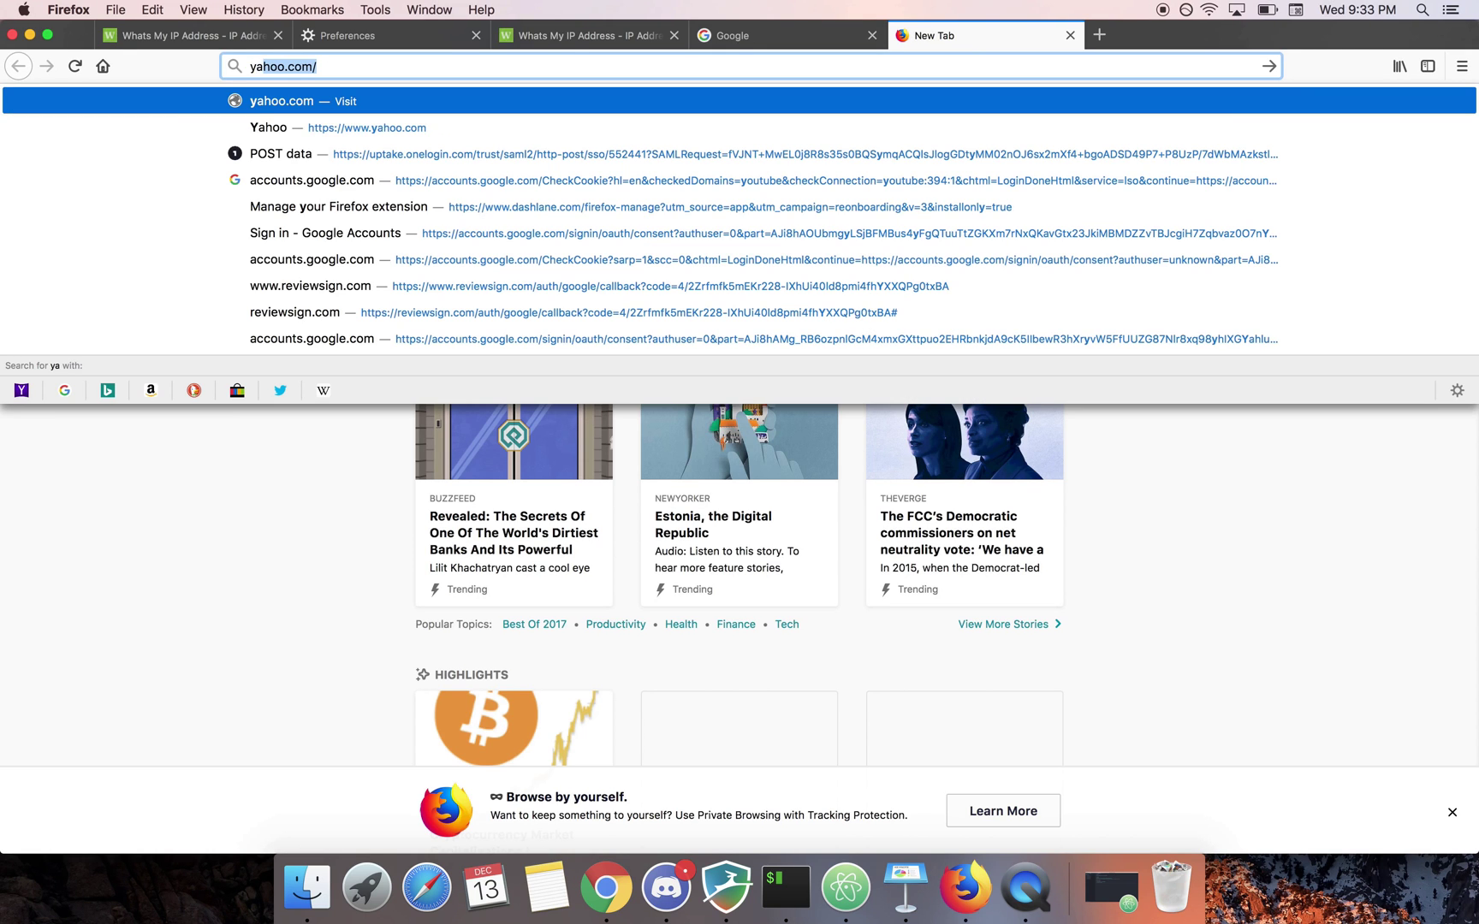
{"action": "key", "text": "Return"}
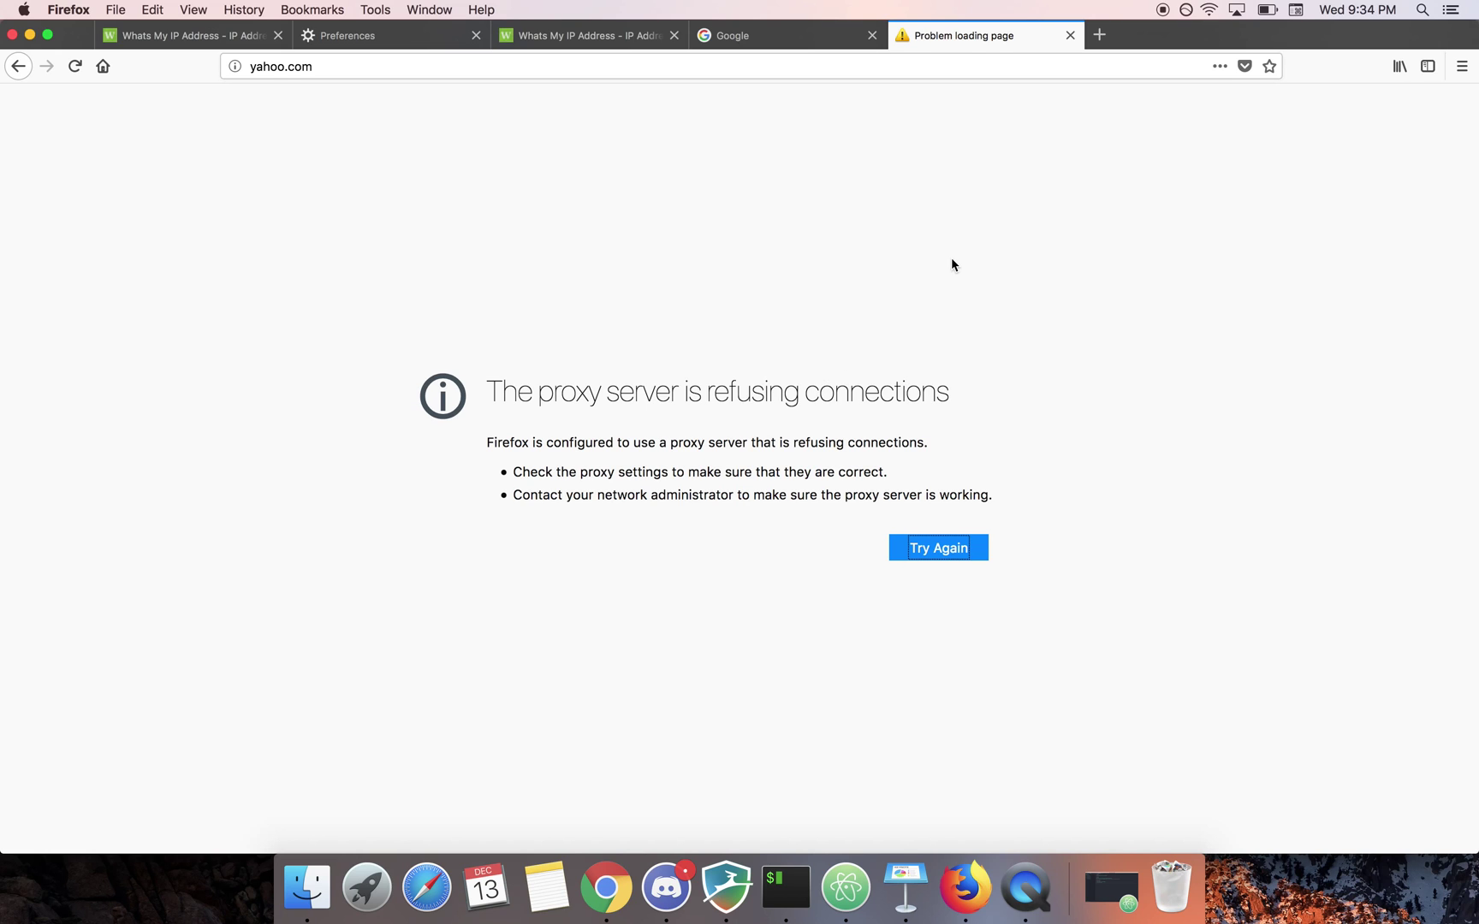
{"action": "left_click", "coordinate": [1461, 66]}
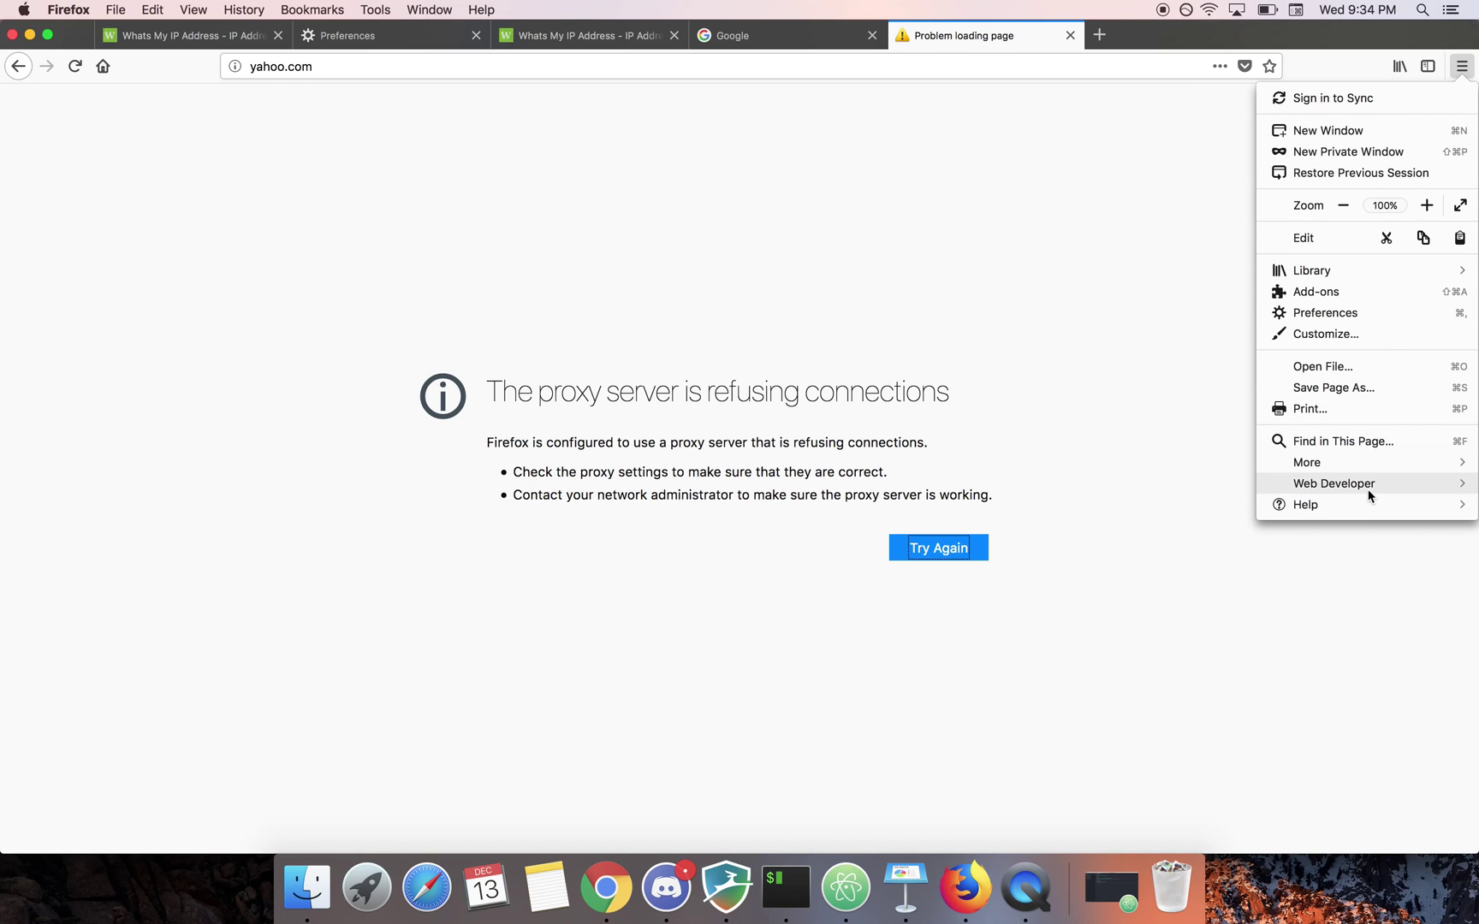
{"action": "left_click", "coordinate": [1357, 311]}
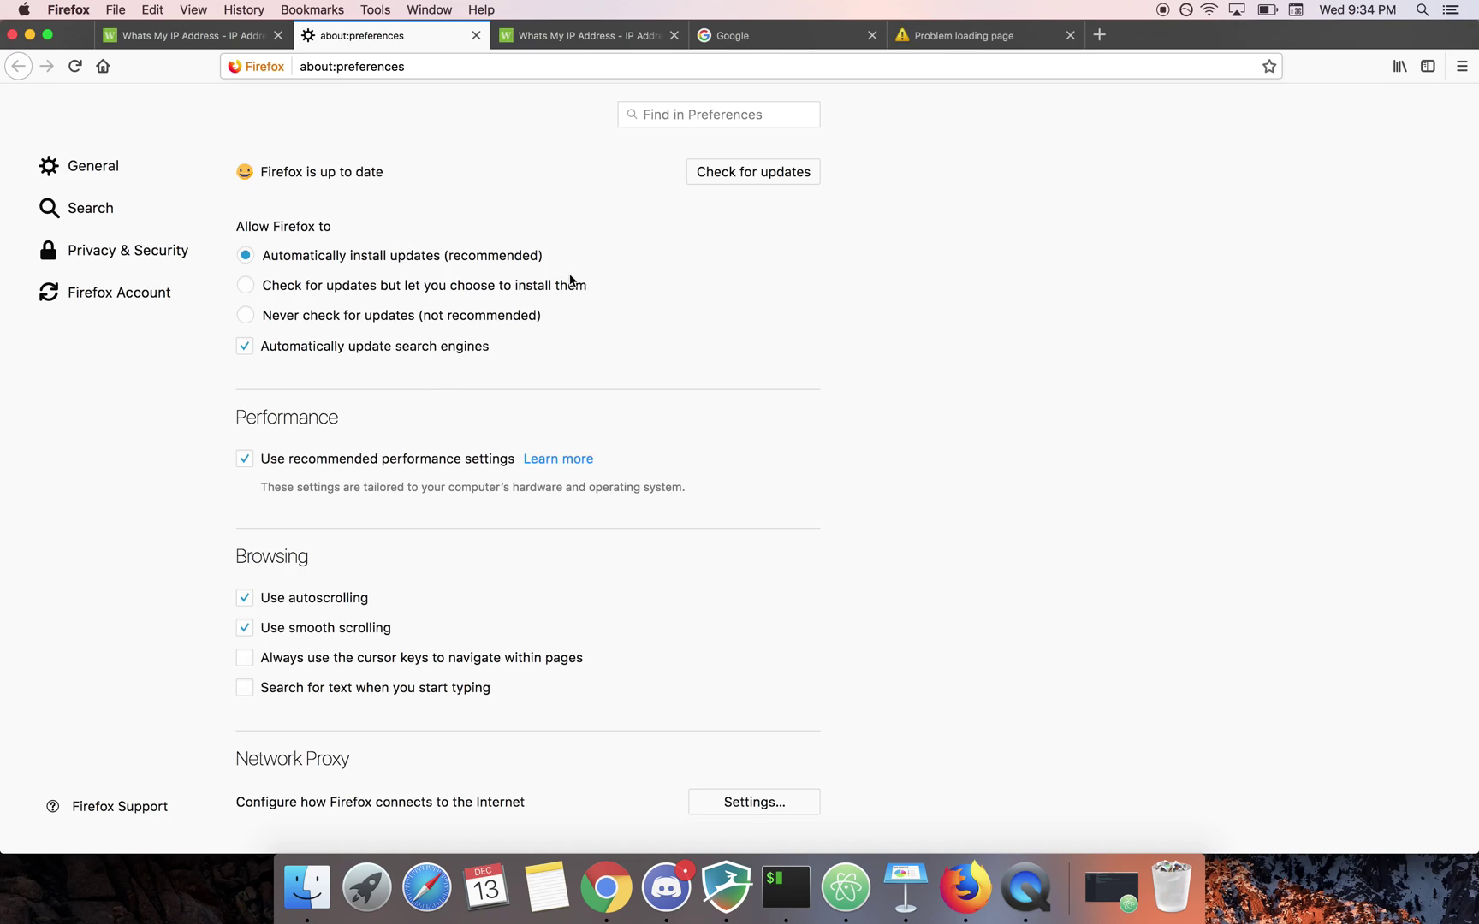
{"action": "scroll", "coordinate": [599, 616], "scroll_direction": "down", "scroll_amount": 10}
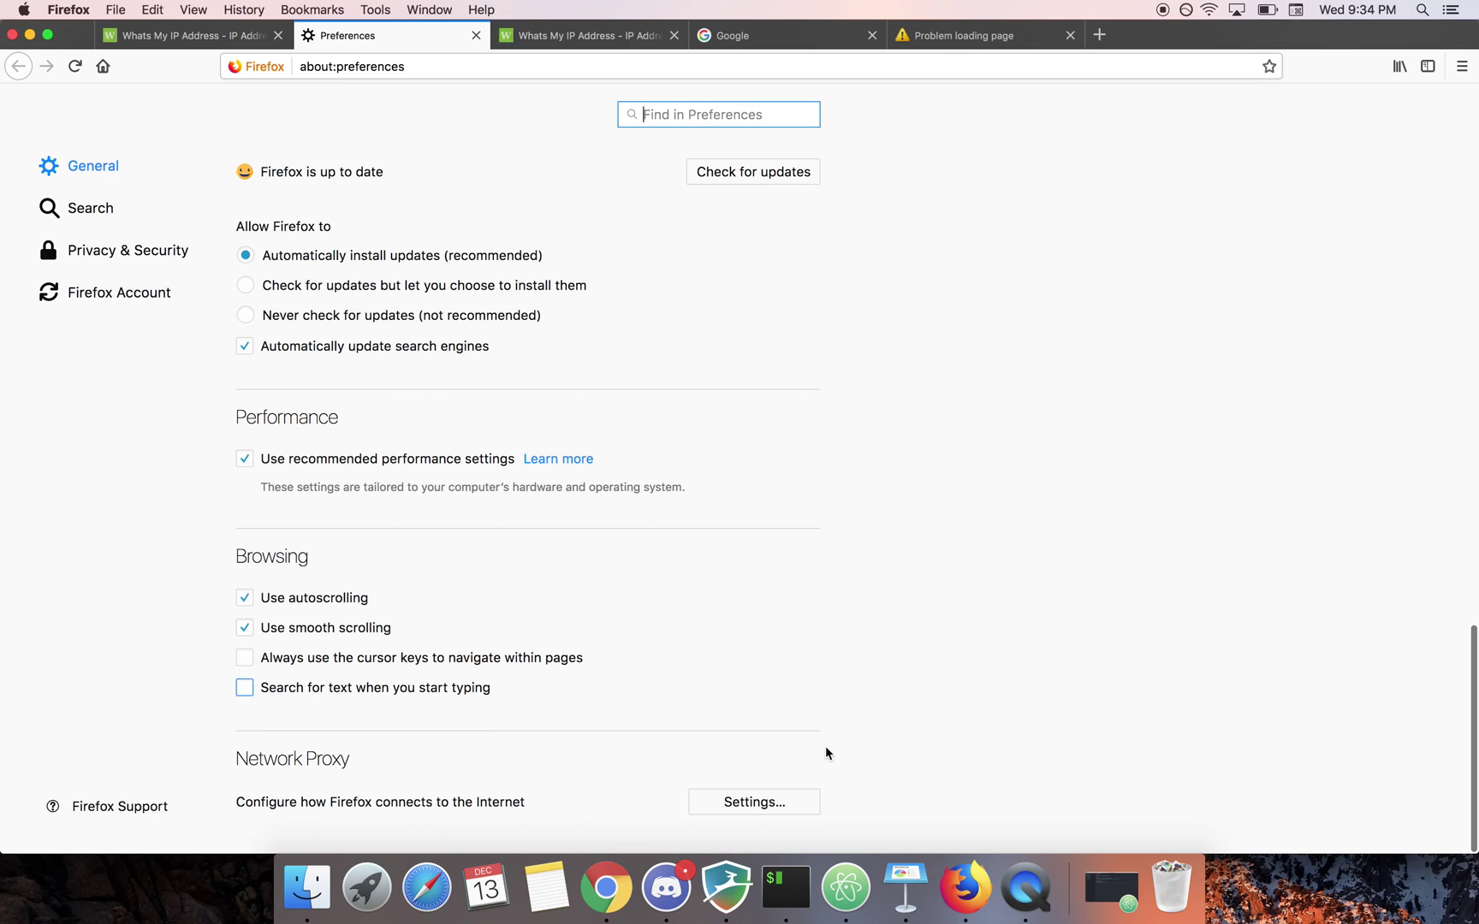
{"action": "left_click", "coordinate": [779, 804]}
{"action": "left_click", "coordinate": [514, 228]}
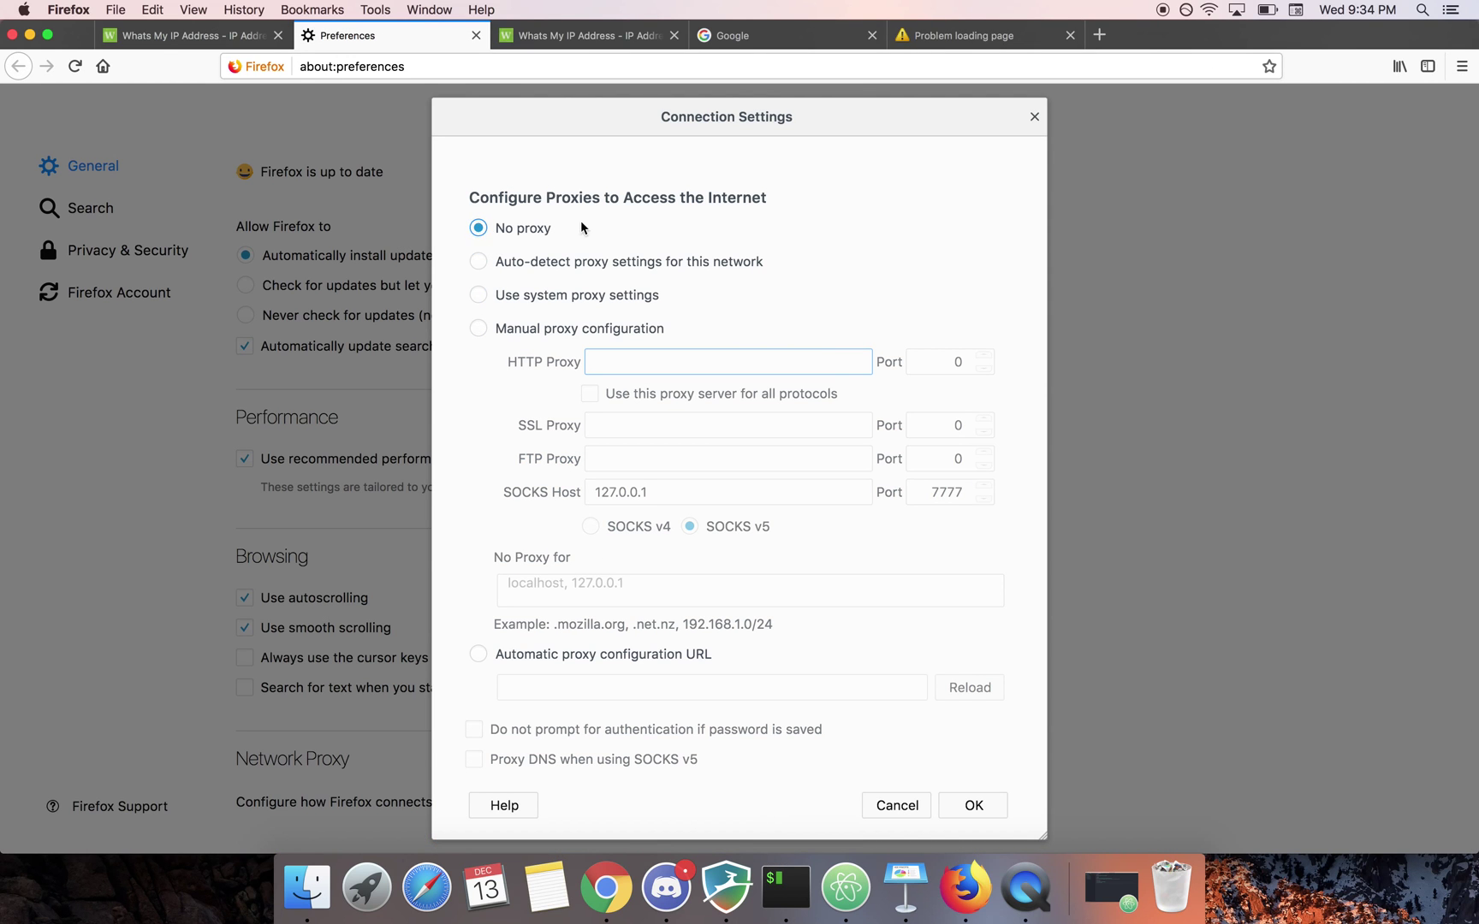
{"action": "left_click", "coordinate": [973, 805]}
{"action": "left_click", "coordinate": [845, 64]}
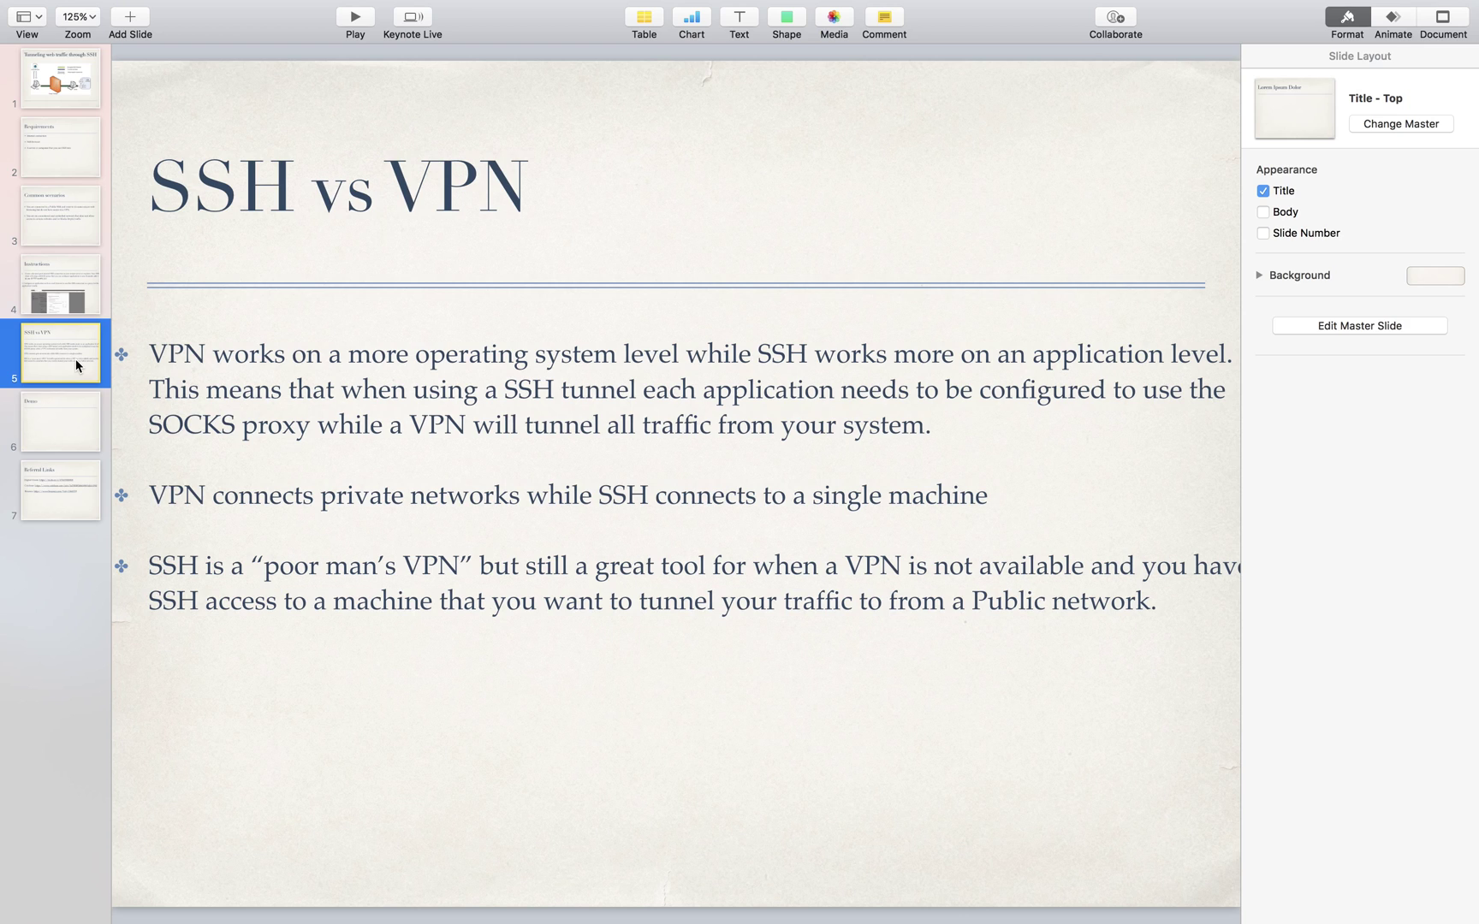
- Show slide 7, Referral Links, with the Digital Ocean, Coinbase and Binance URLs
{"action": "left_click", "coordinate": [57, 495]}
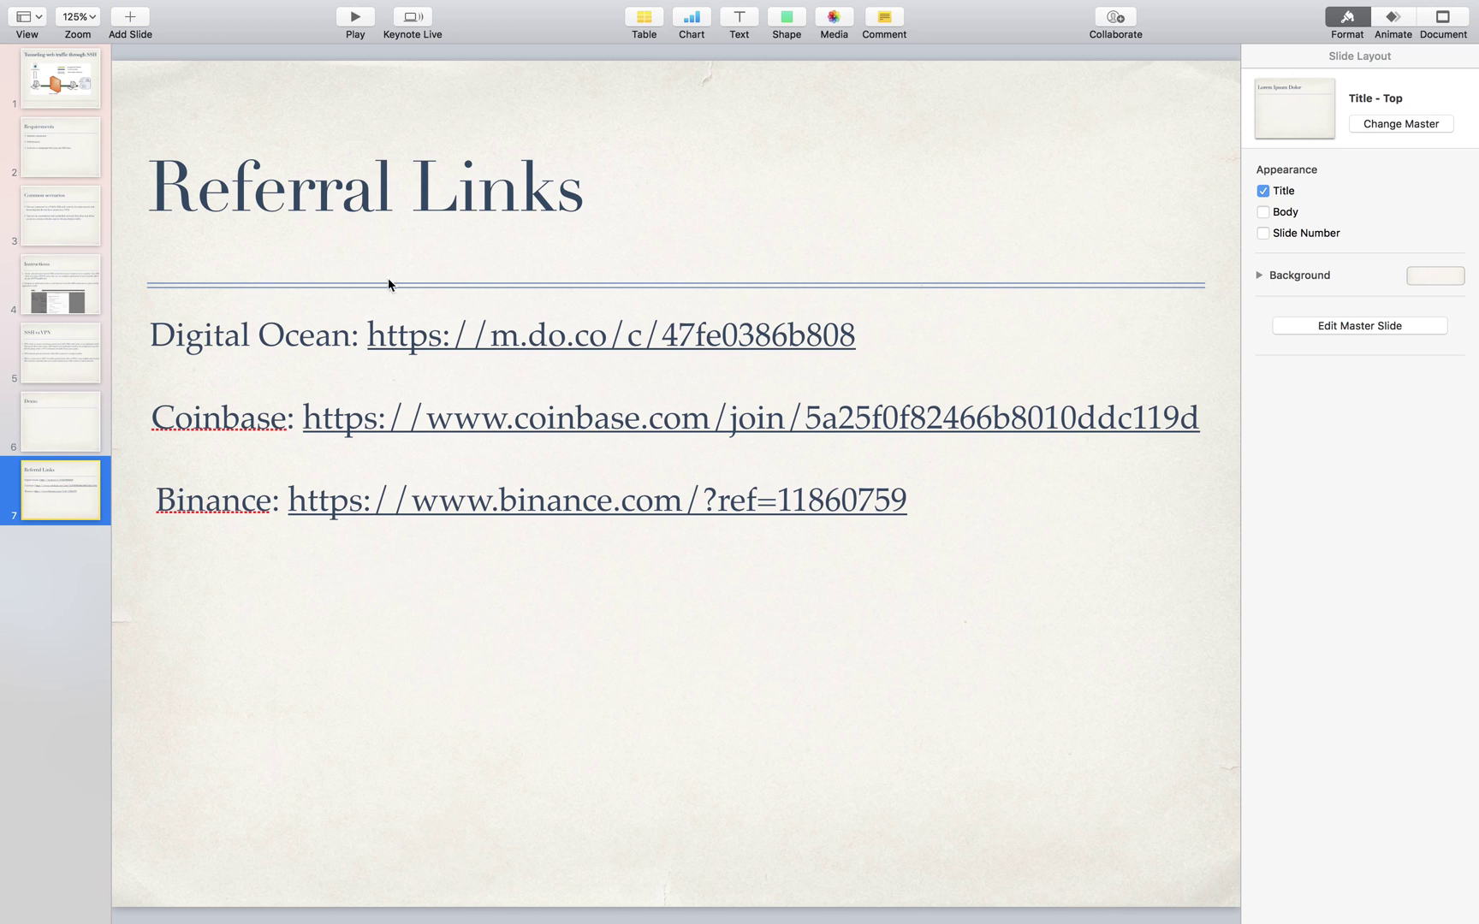
- Point out the Coinbase and Binance links by selecting their names
{"action": "double_click", "coordinate": [244, 428]}
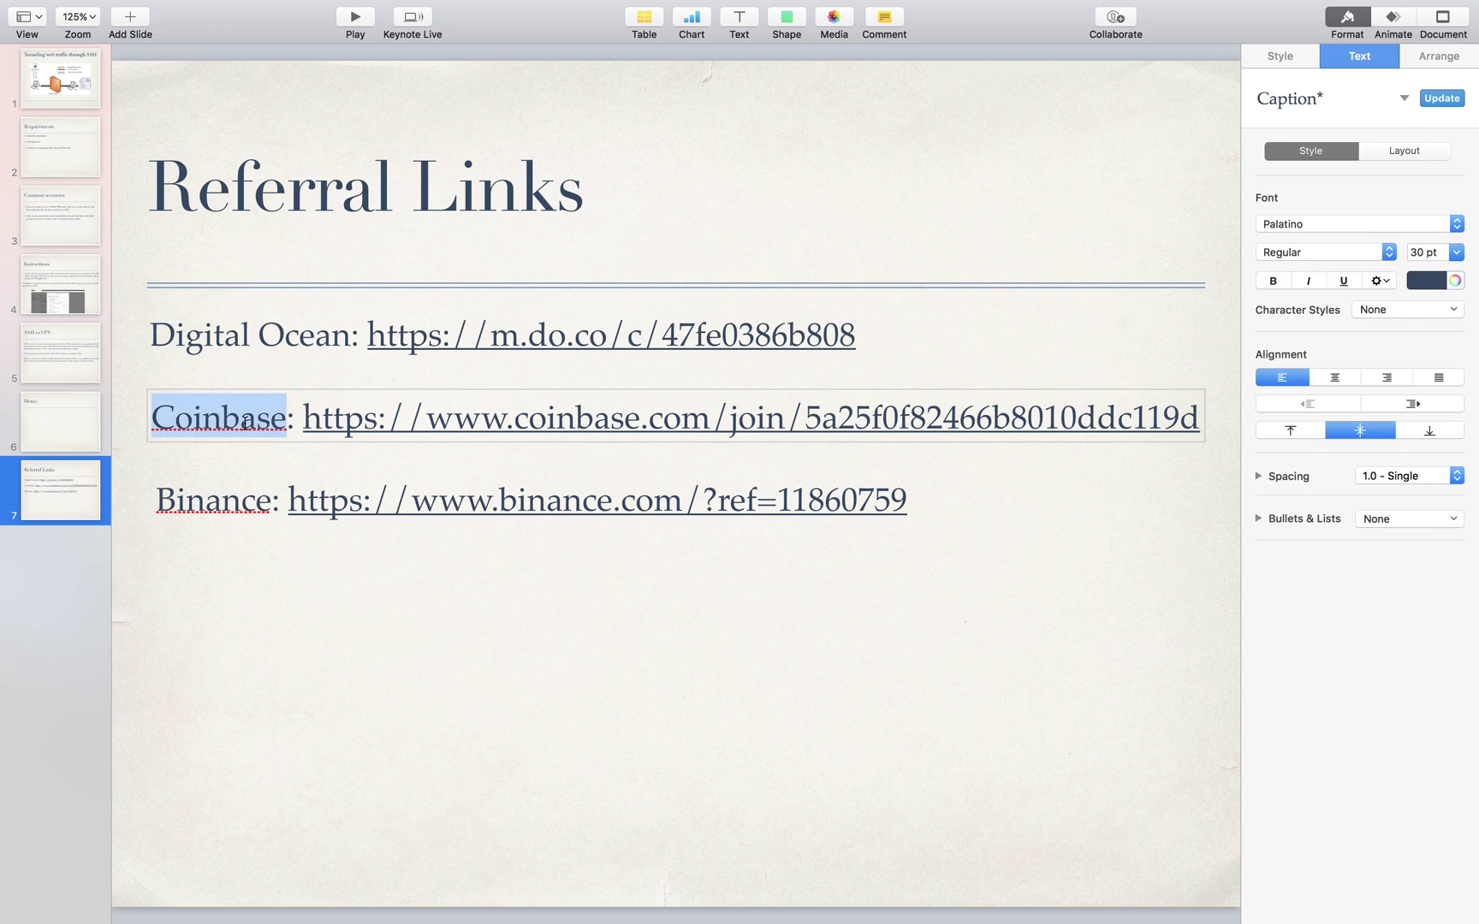
{"action": "left_click", "coordinate": [206, 500]}
{"action": "double_click", "coordinate": [206, 501]}
{"action": "left_click", "coordinate": [327, 613]}
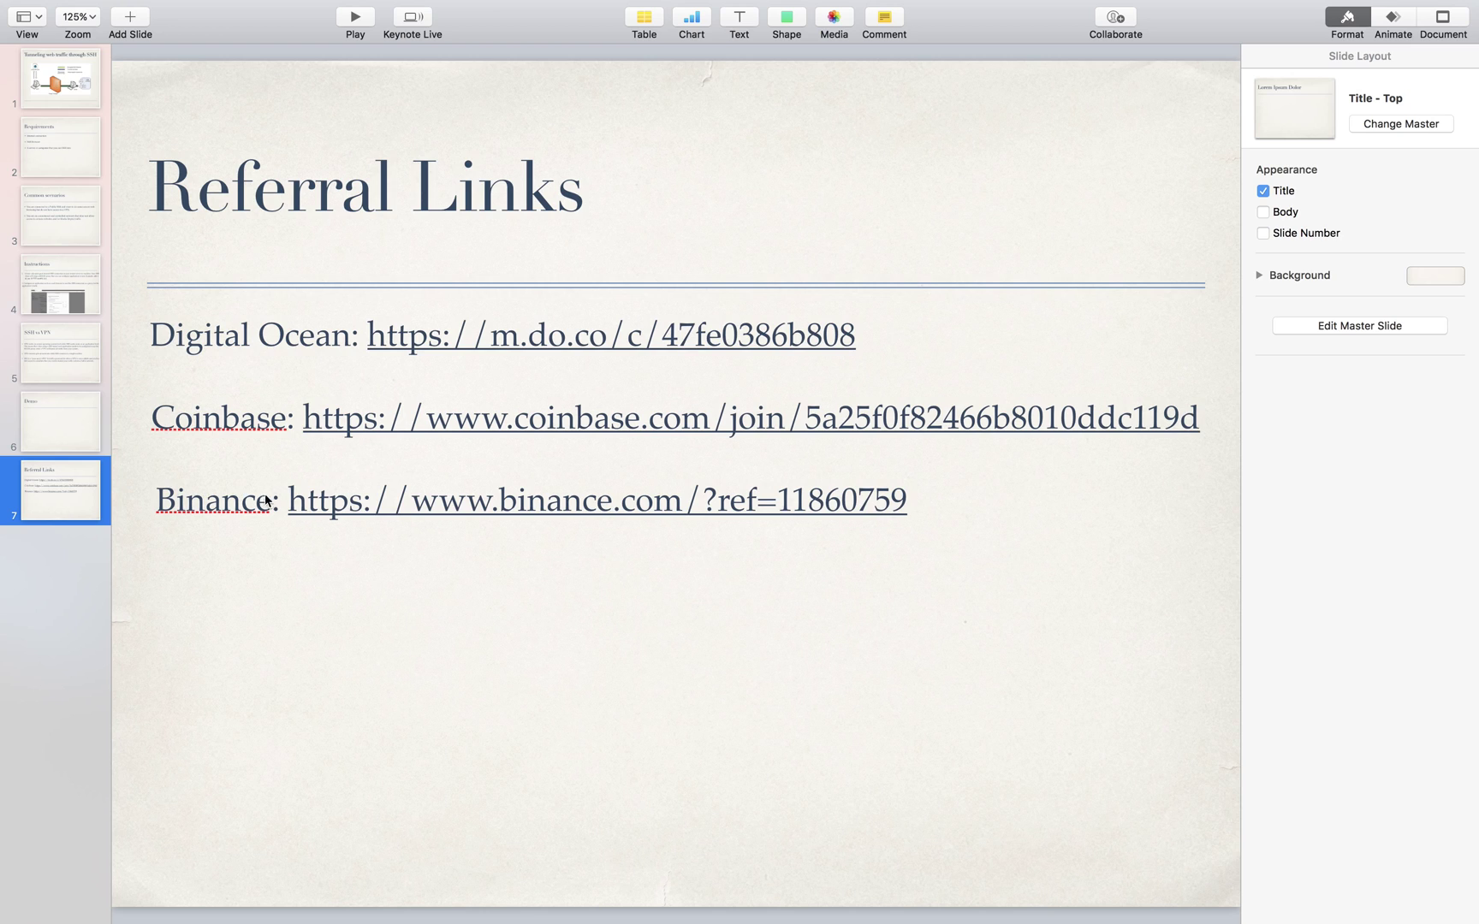
- Point out the Digital Ocean link by selecting its words, then deselect
{"action": "double_click", "coordinate": [305, 333]}
{"action": "double_click", "coordinate": [218, 334]}
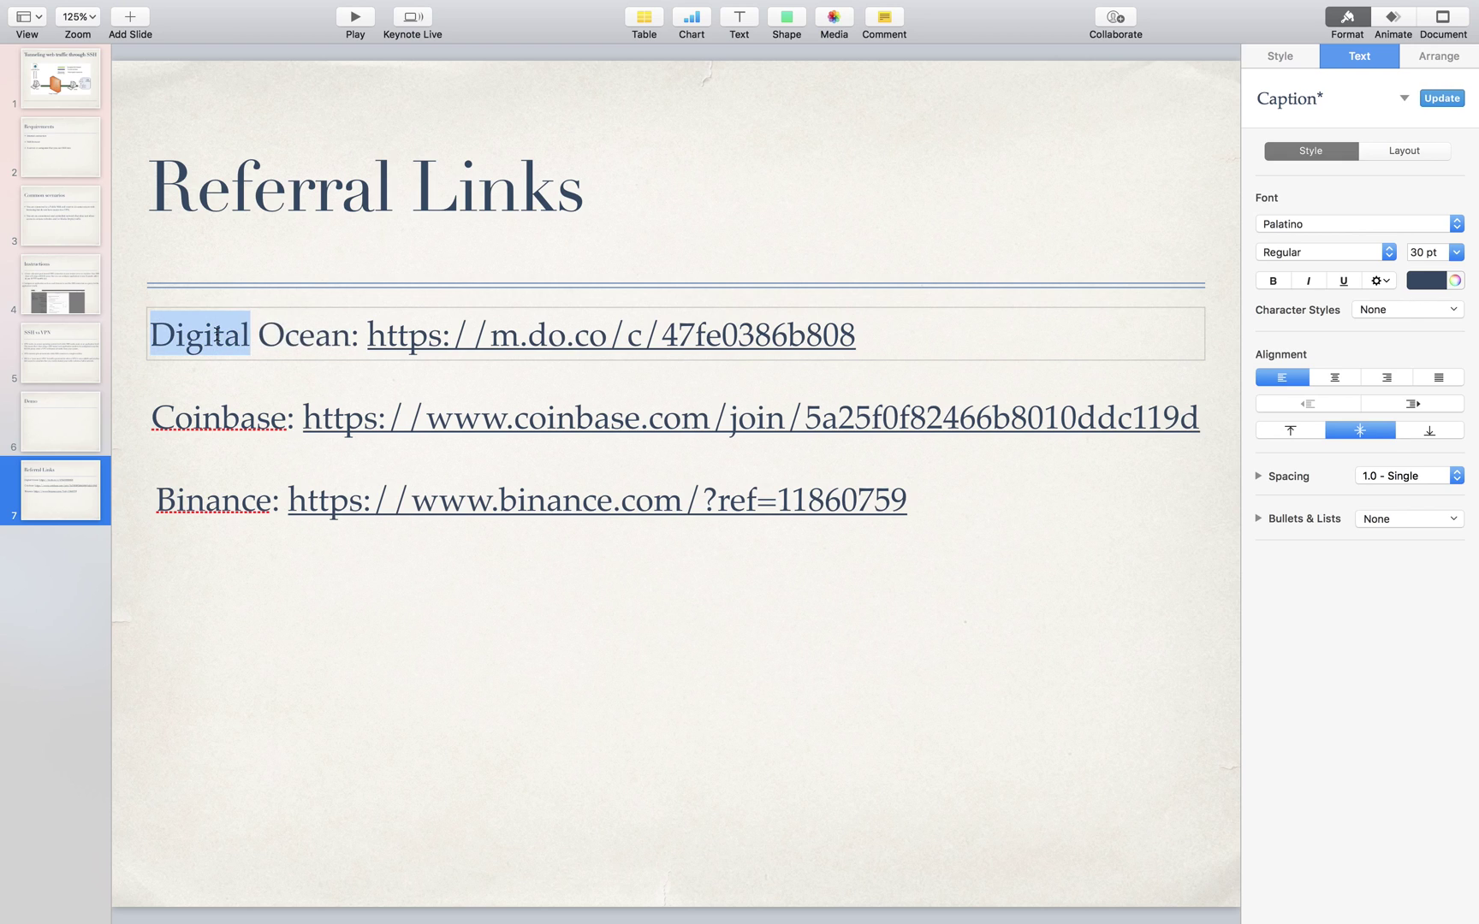
{"action": "left_click", "coordinate": [284, 334]}
{"action": "double_click", "coordinate": [284, 334]}
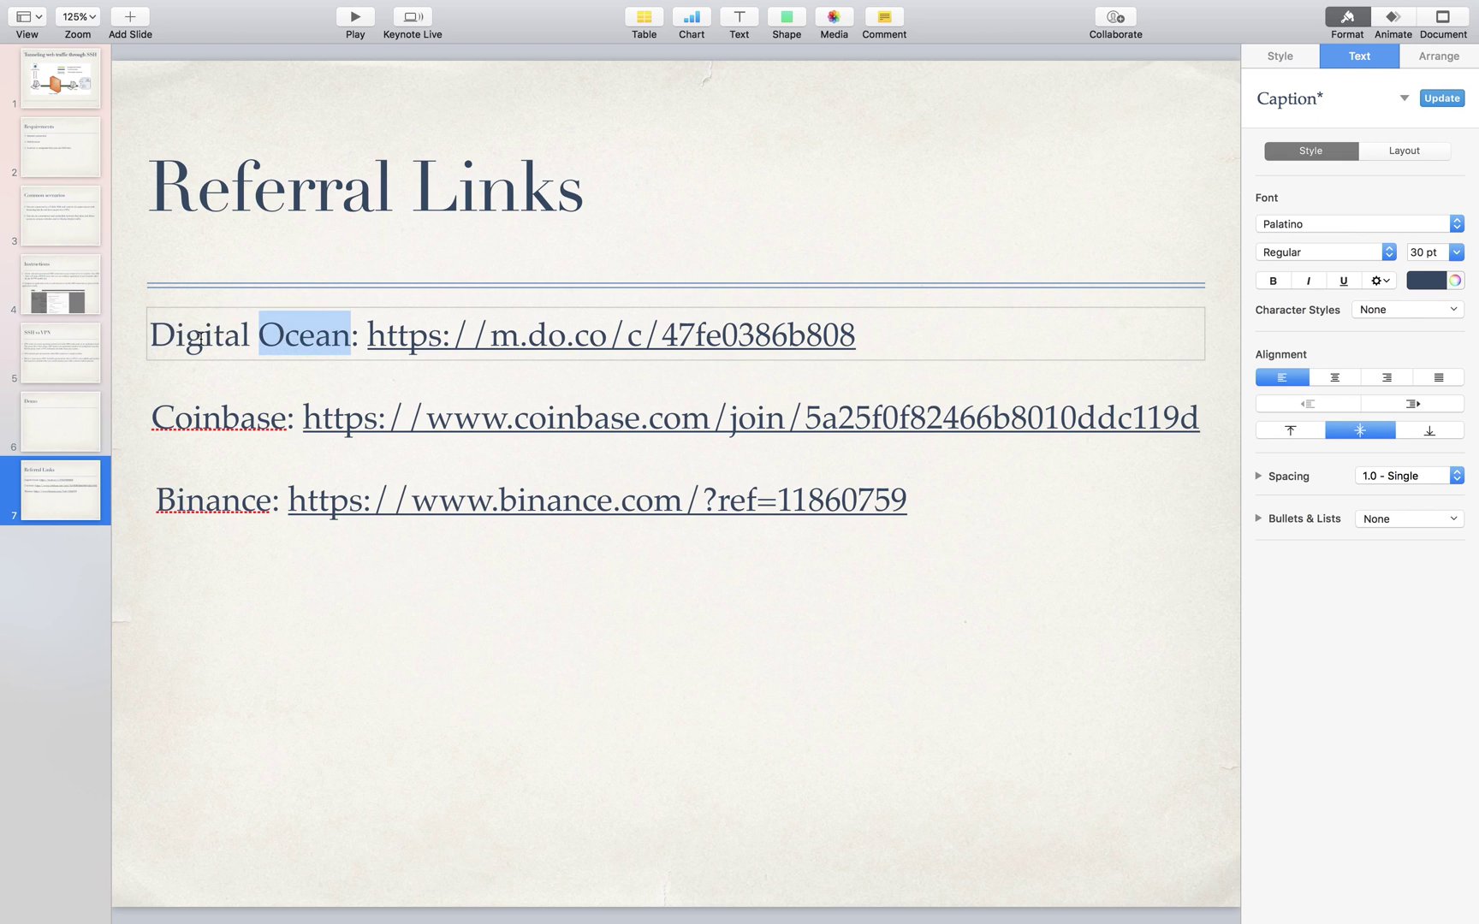
{"action": "double_click", "coordinate": [203, 335]}
{"action": "double_click", "coordinate": [294, 334]}
{"action": "left_click", "coordinate": [265, 370]}
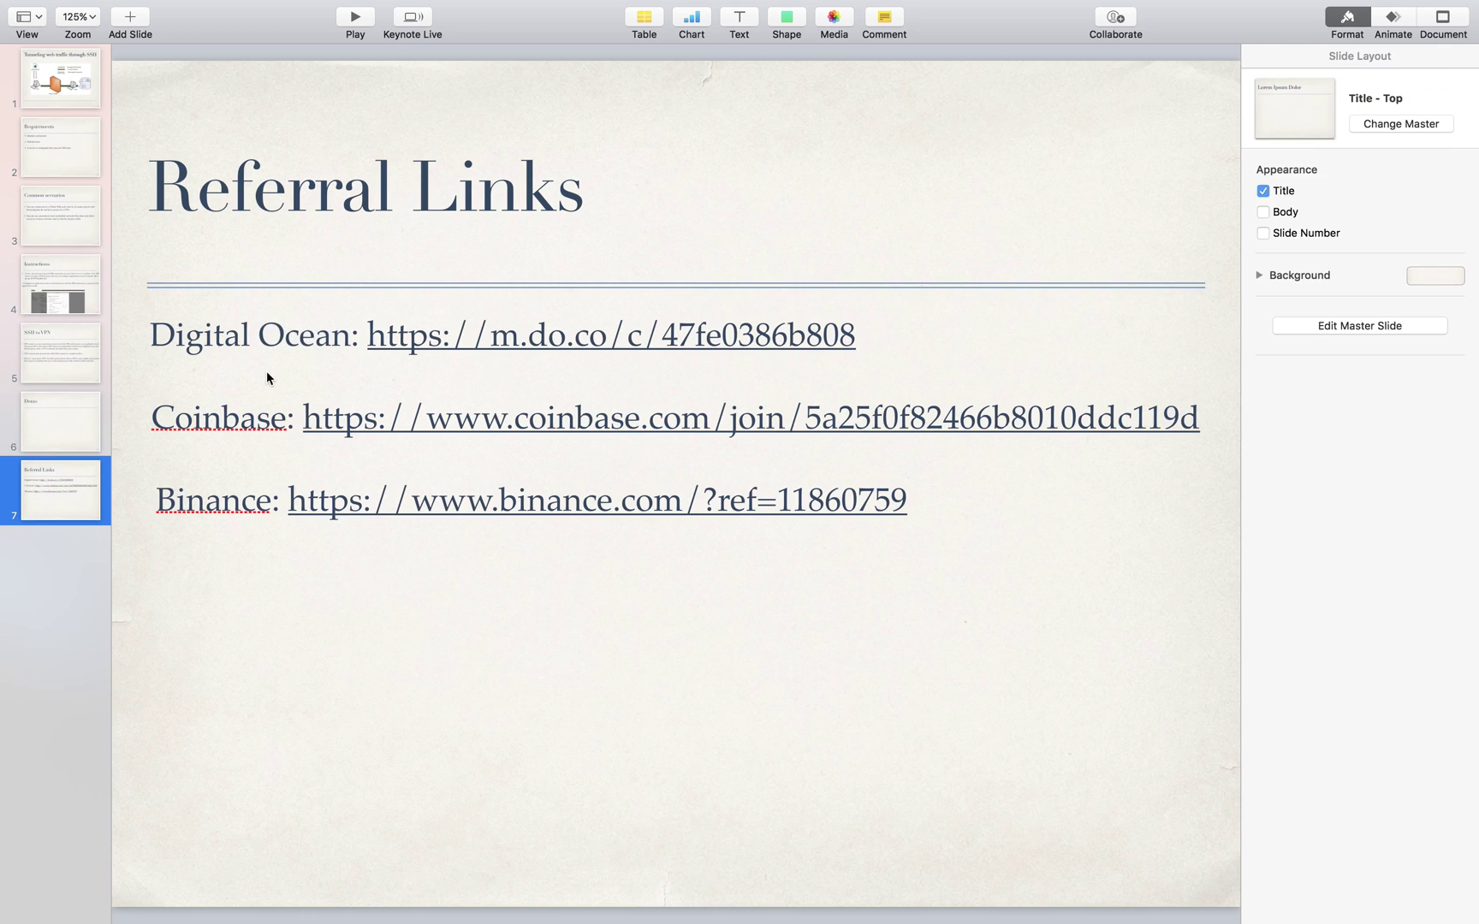